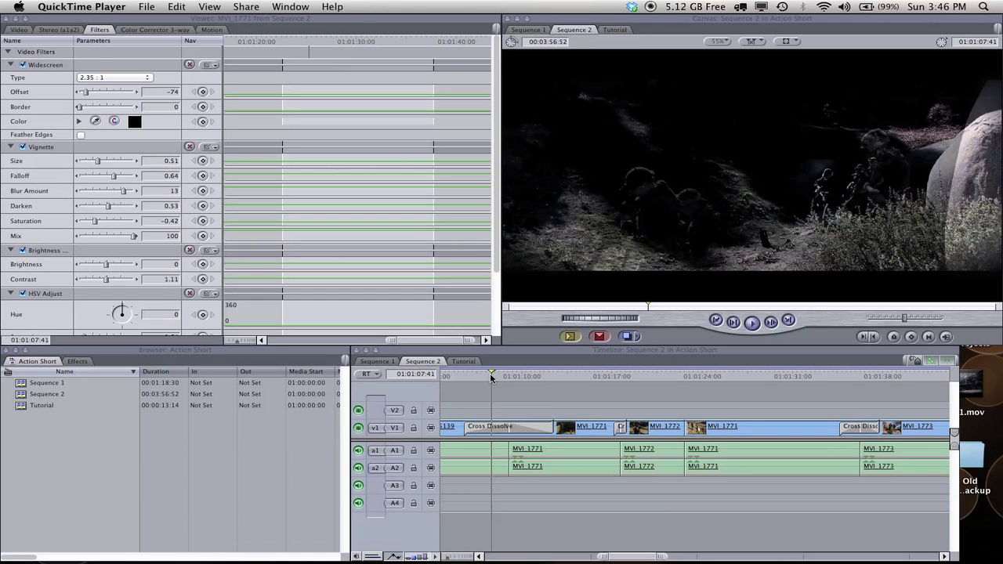
- Play and scrub through the graded Sequence 2 footage
left_click_drag(490, 373, 538, 379)
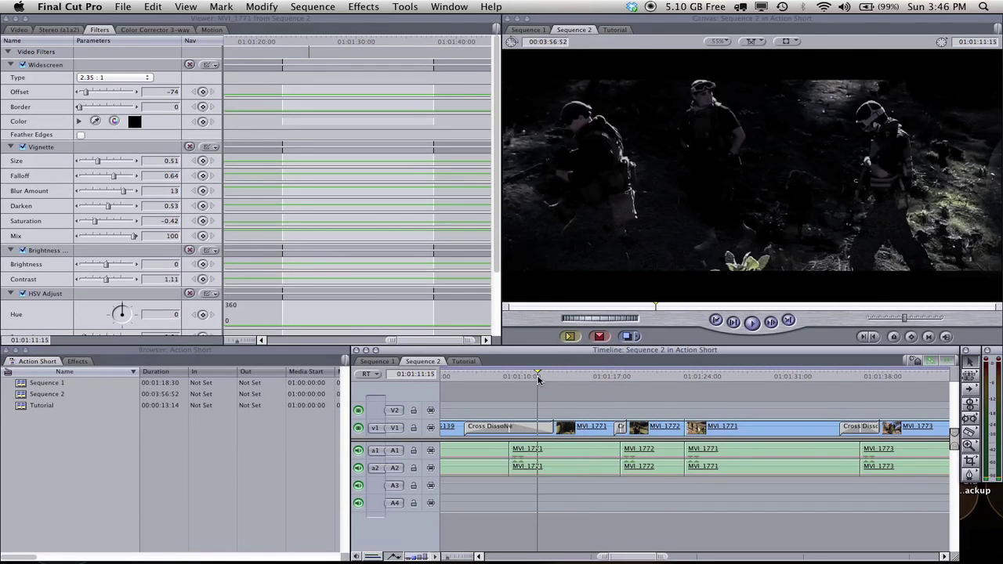
key("space")
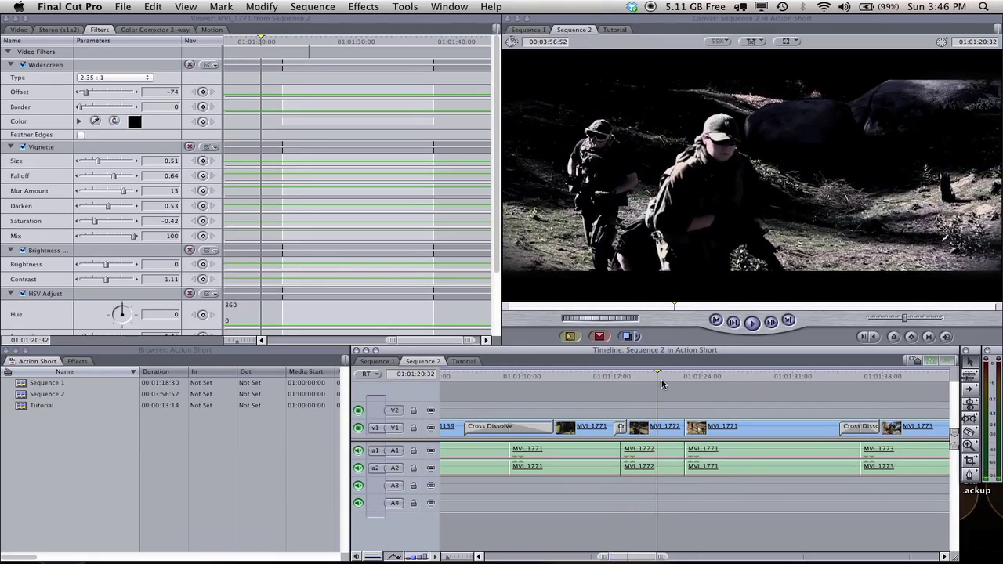
left_click_drag(661, 377, 708, 376)
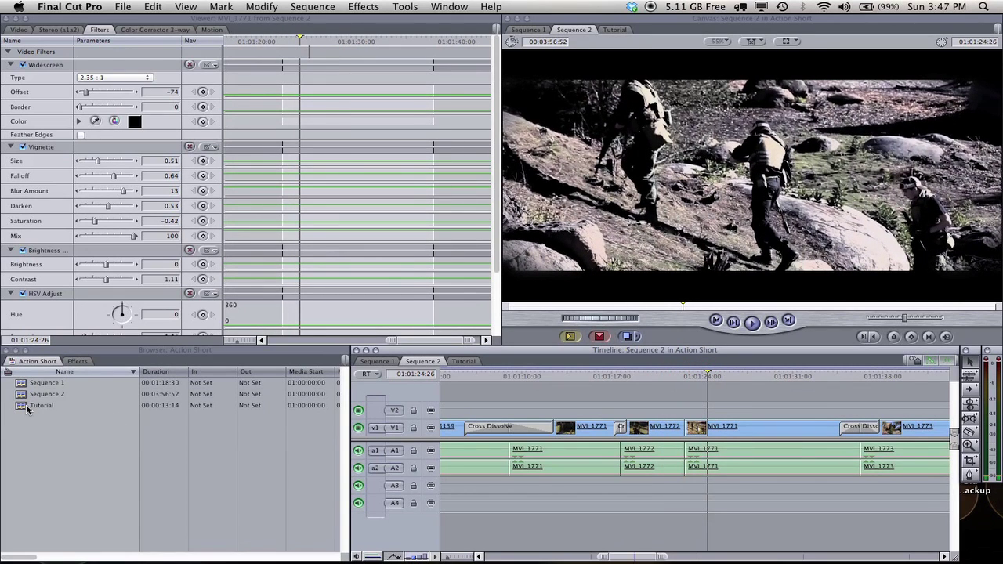
- Compare the ungraded Tutorial clip with Sequence 2, then return to the Tutorial's start
left_click(464, 362)
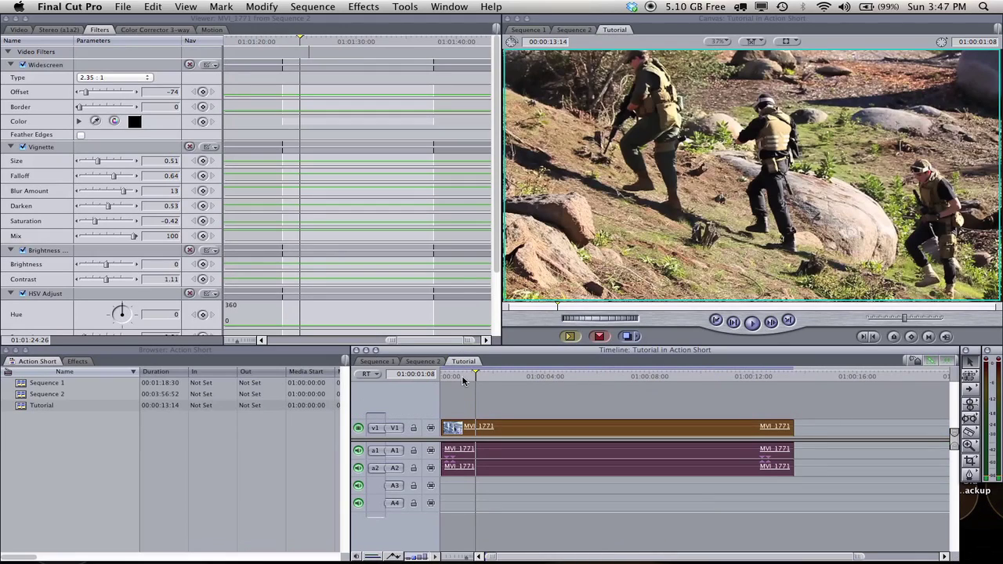
left_click(457, 376)
left_click_drag(456, 376, 501, 376)
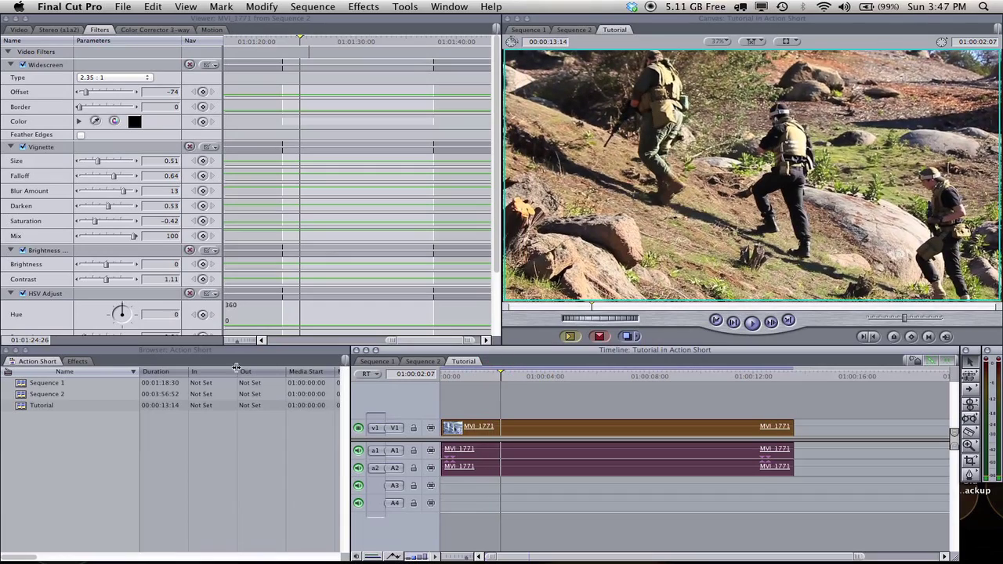
left_click(416, 362)
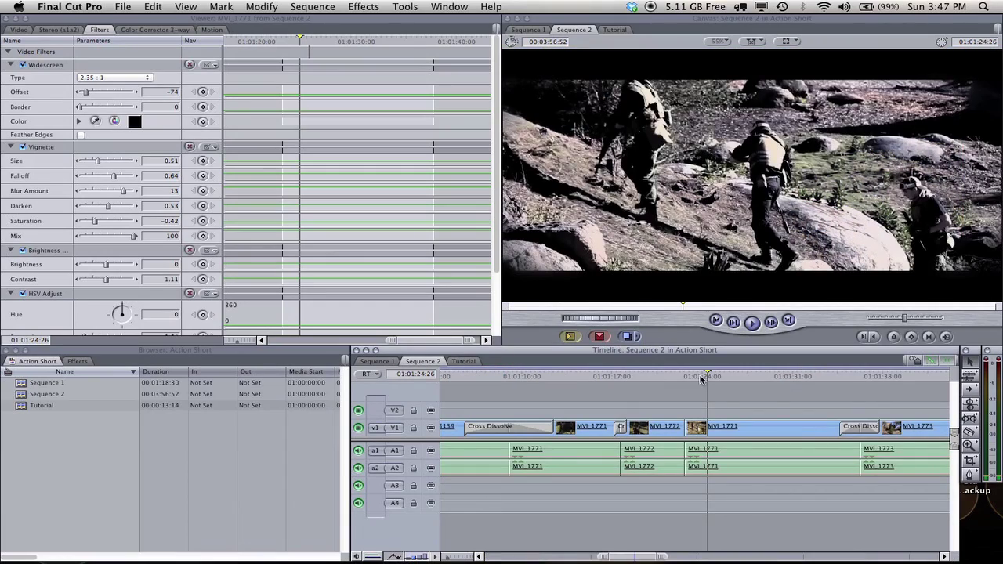
left_click_drag(701, 380, 716, 379)
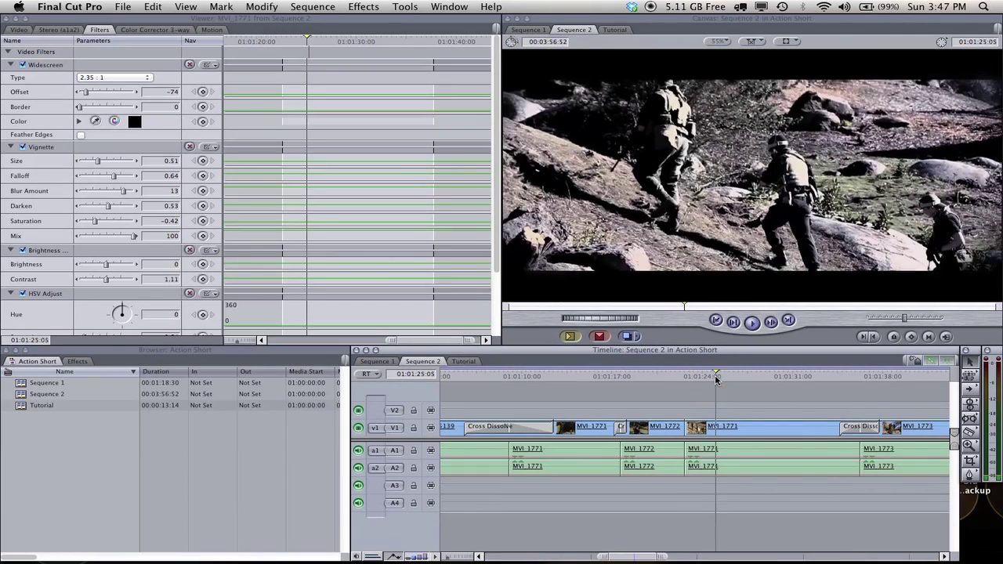
key("space")
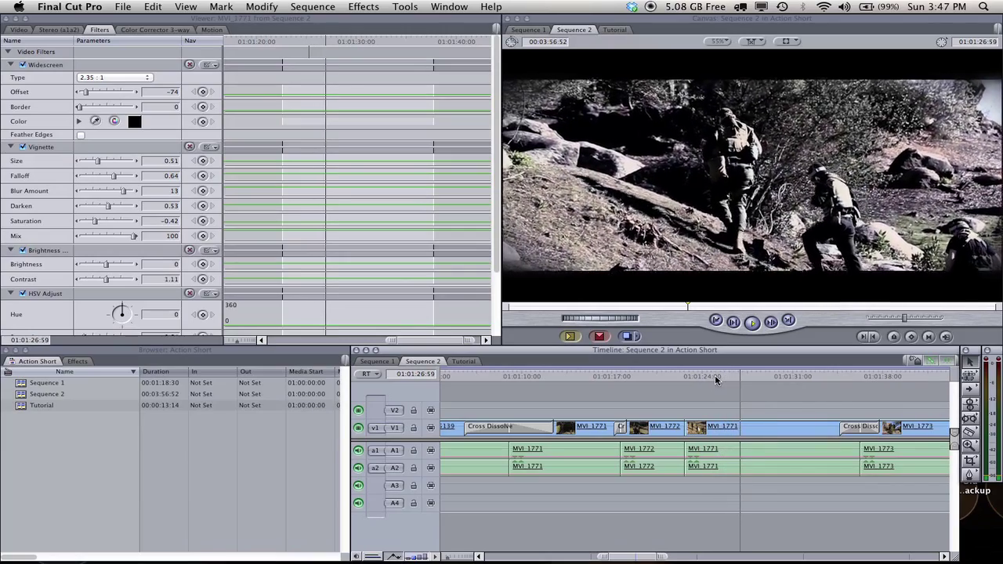
left_click(464, 362)
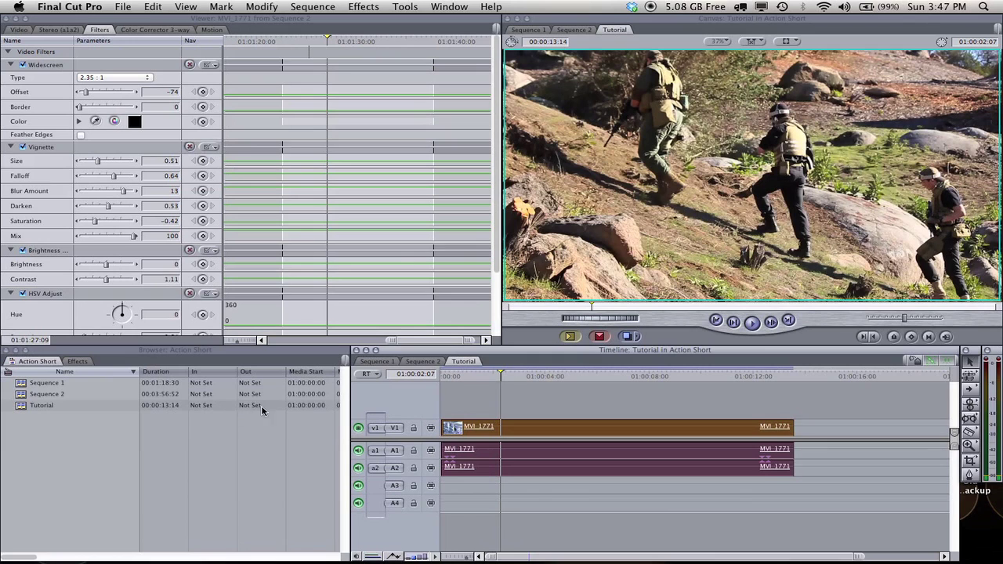
left_click_drag(455, 376, 442, 377)
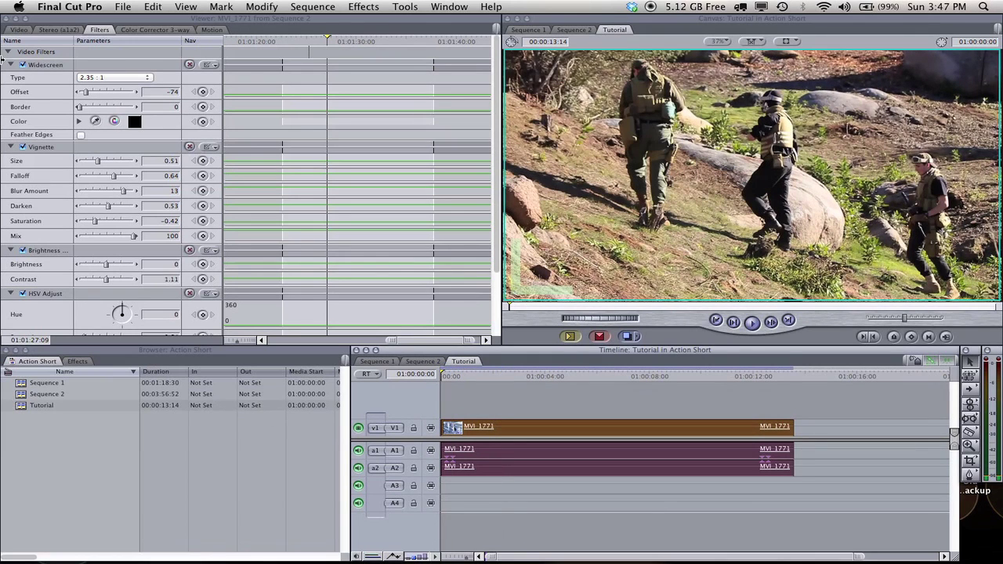
- Apply Color Corrector 3-way to clip MVI_1771 and show its Blacks, Mids and Whites wheels
double_click(518, 430)
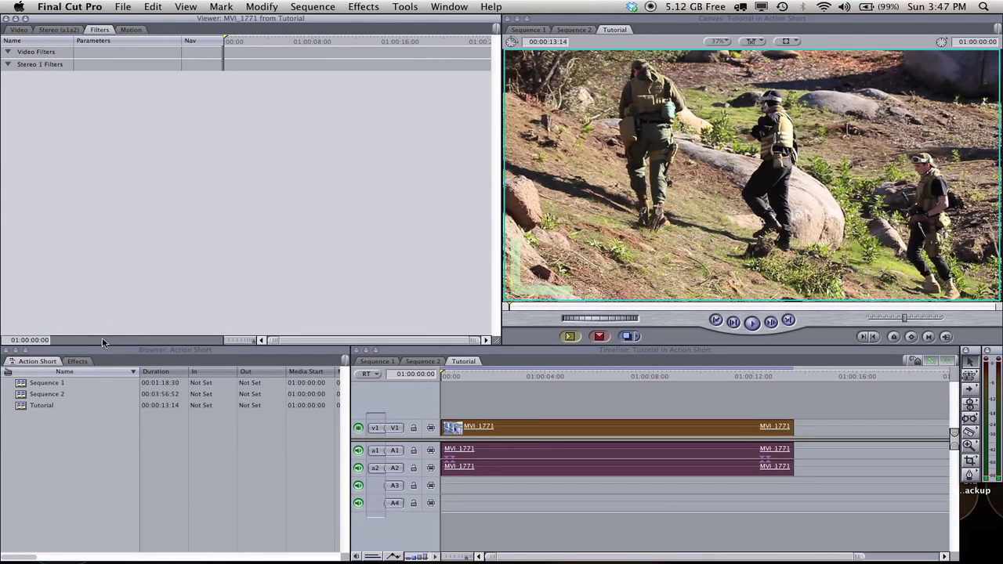
left_click(79, 362)
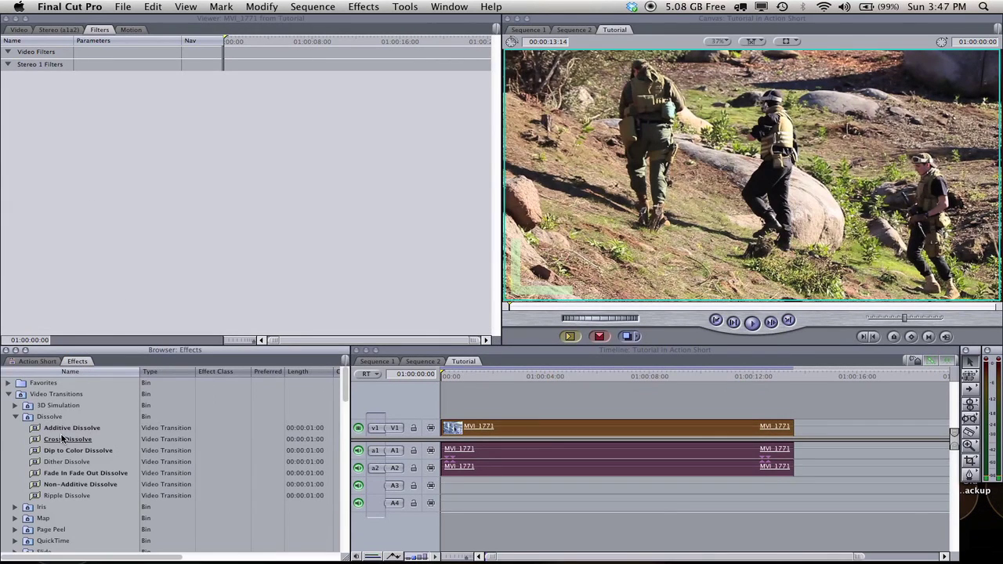
left_click(63, 438)
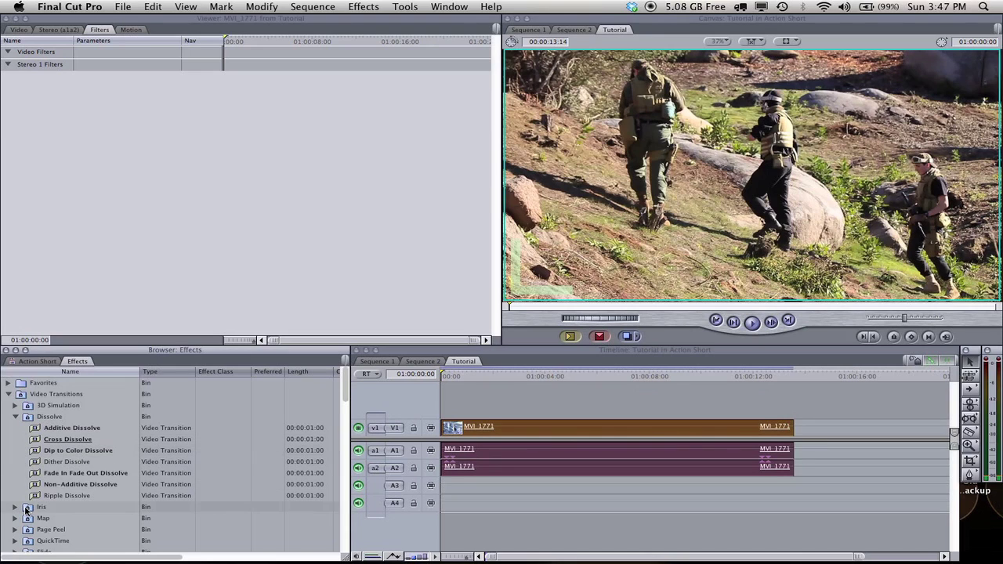
scroll(25, 511, "down", 3)
scroll(16, 517, "down", 2)
left_click(15, 522)
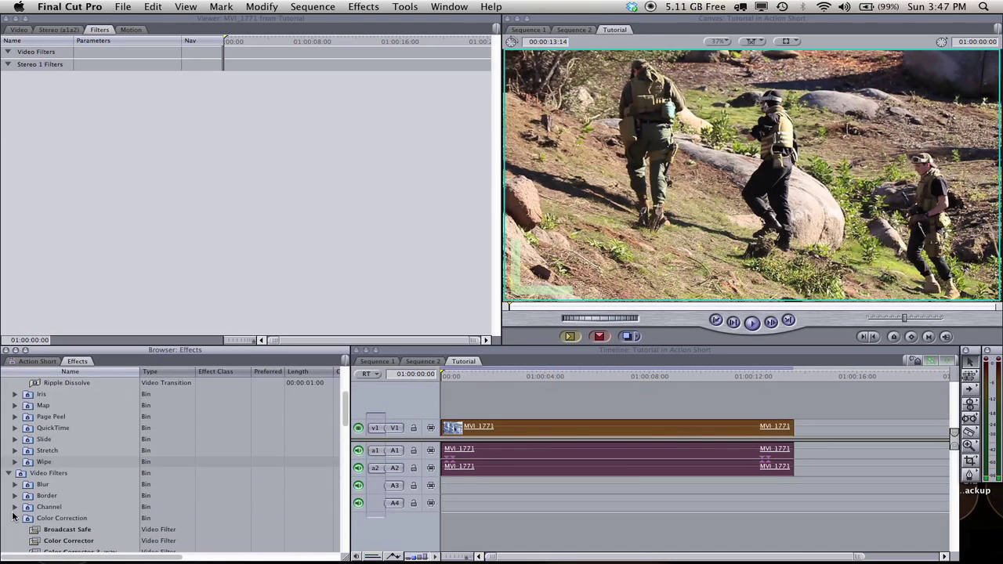
scroll(13, 516, "down", 2)
left_click(34, 505)
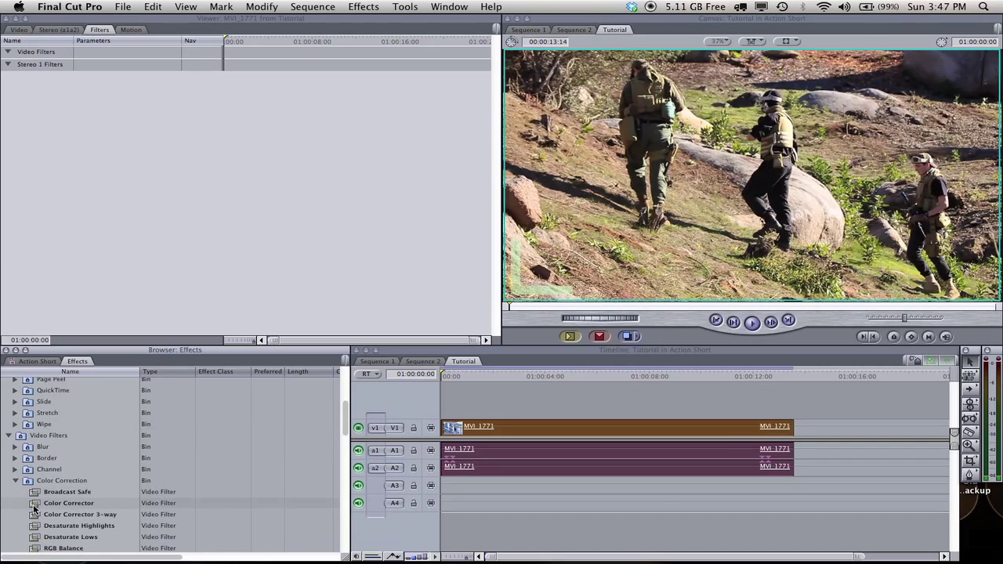
left_click(28, 480)
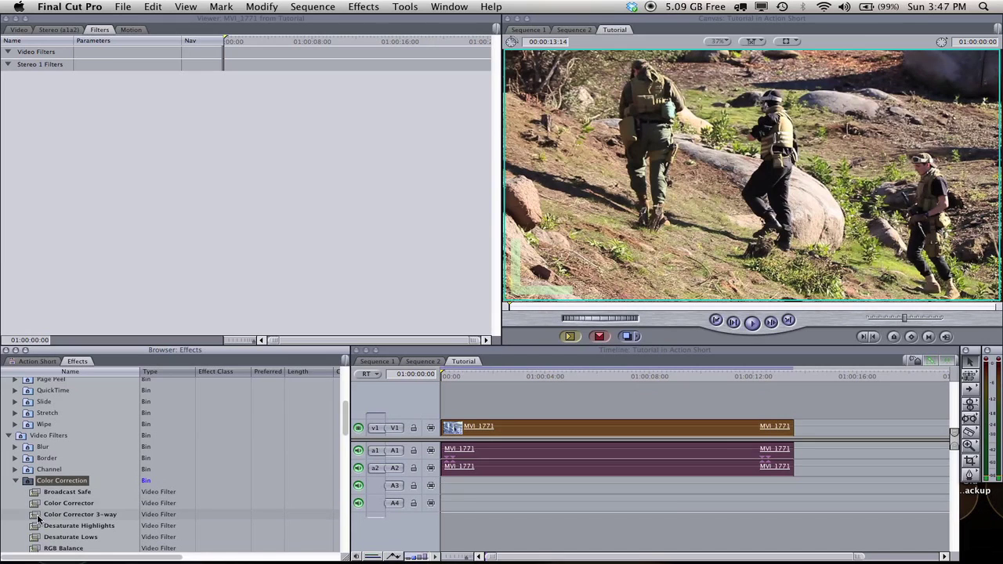
left_click_drag(41, 515, 144, 158)
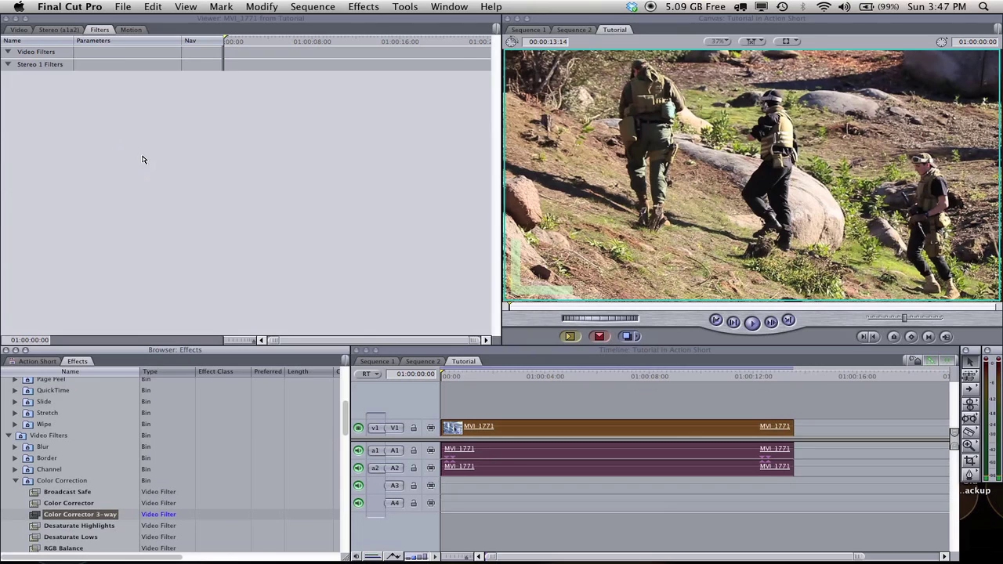
left_click(188, 30)
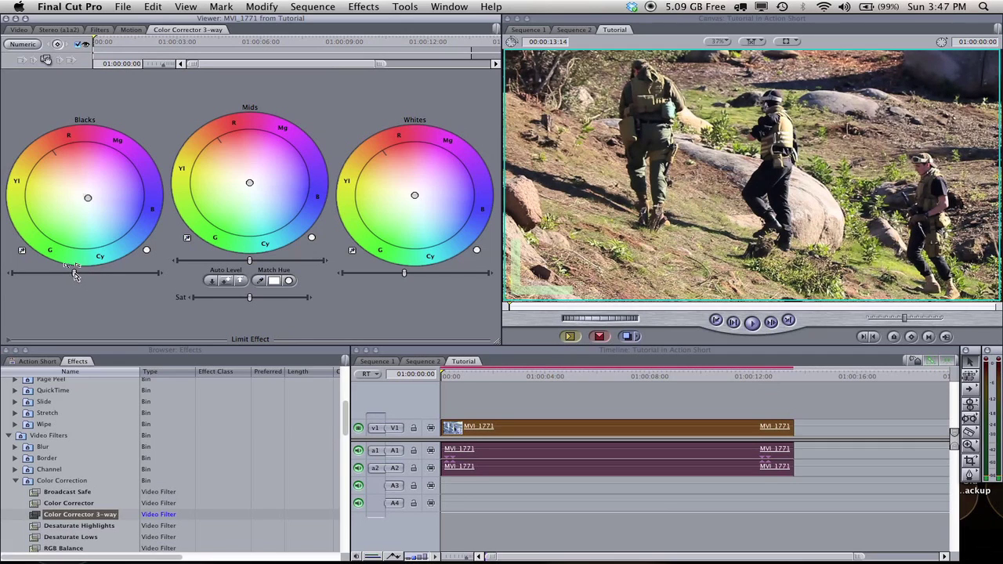
- Lower the Blacks level and slightly lower the Mids level, leaving Whites unchanged
left_click_drag(75, 274, 58, 275)
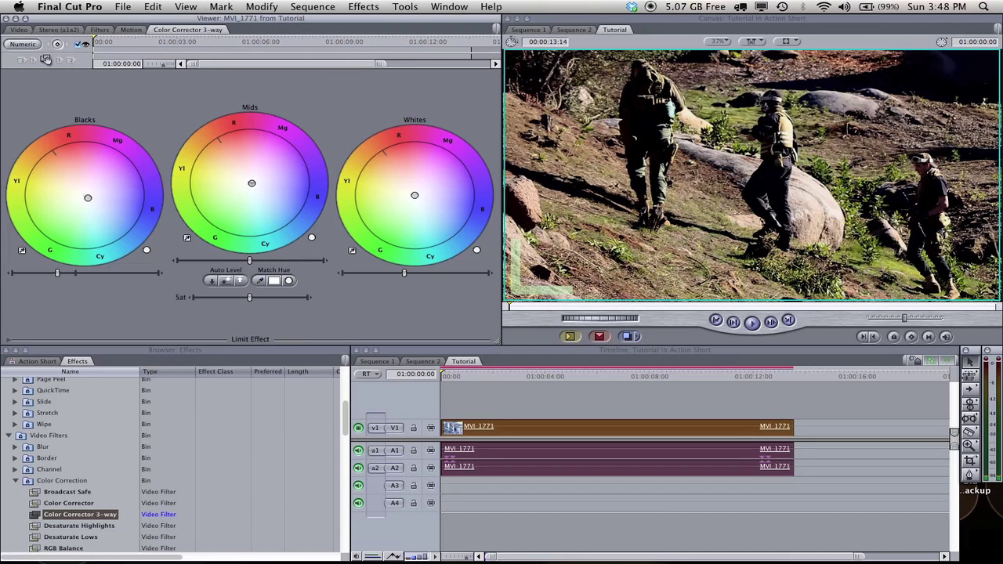
left_click_drag(252, 183, 252, 183)
left_click_drag(249, 264, 246, 267)
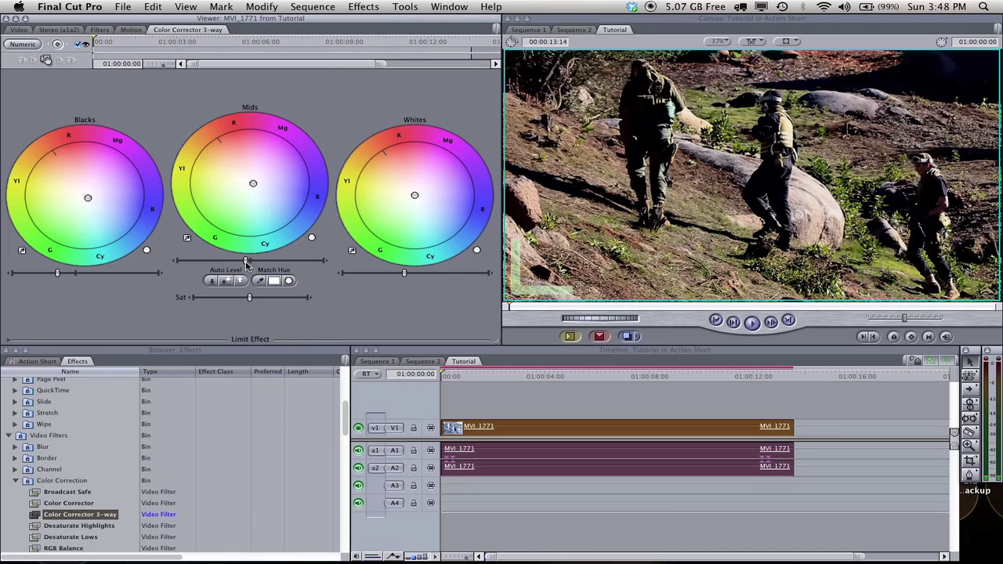
left_click(417, 195)
mouse_move(405, 276)
left_mouse_down()
mouse_move(396, 277)
mouse_move(405, 283)
left_mouse_up()
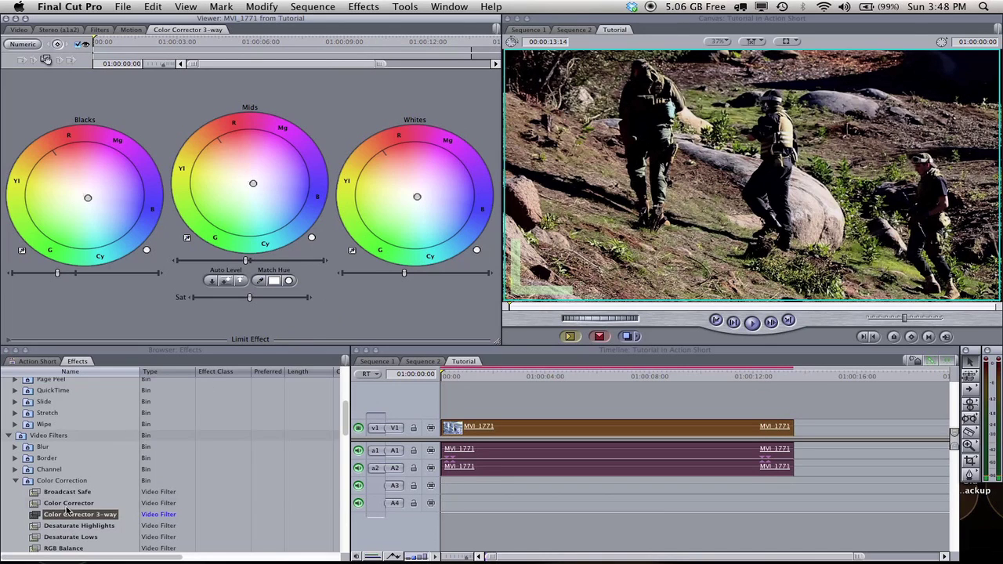
- Add the HSV Adjust filter from Image Control to the clip's Filters tab
scroll(63, 510, "down", 3)
scroll(56, 514, "down", 5)
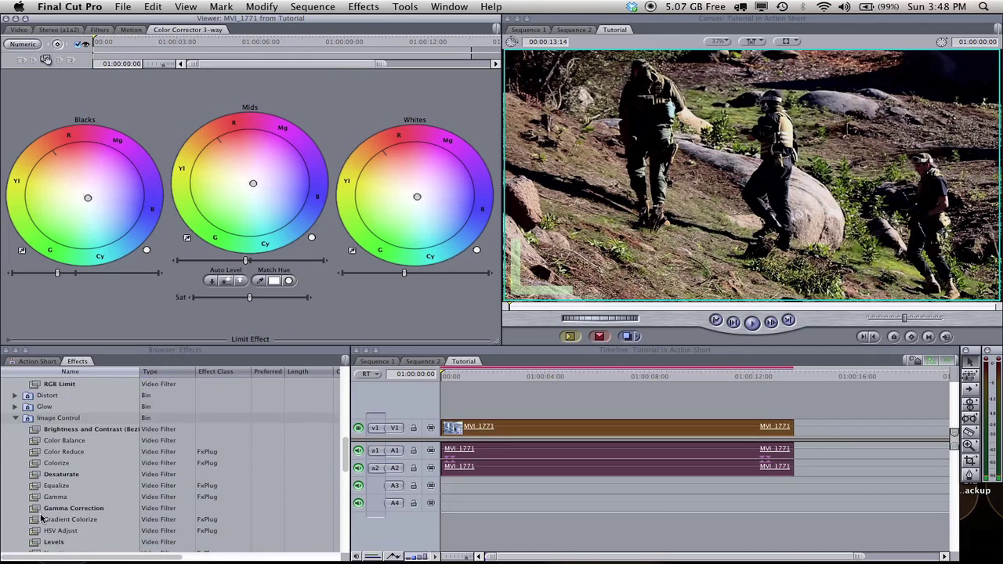
left_click(35, 508)
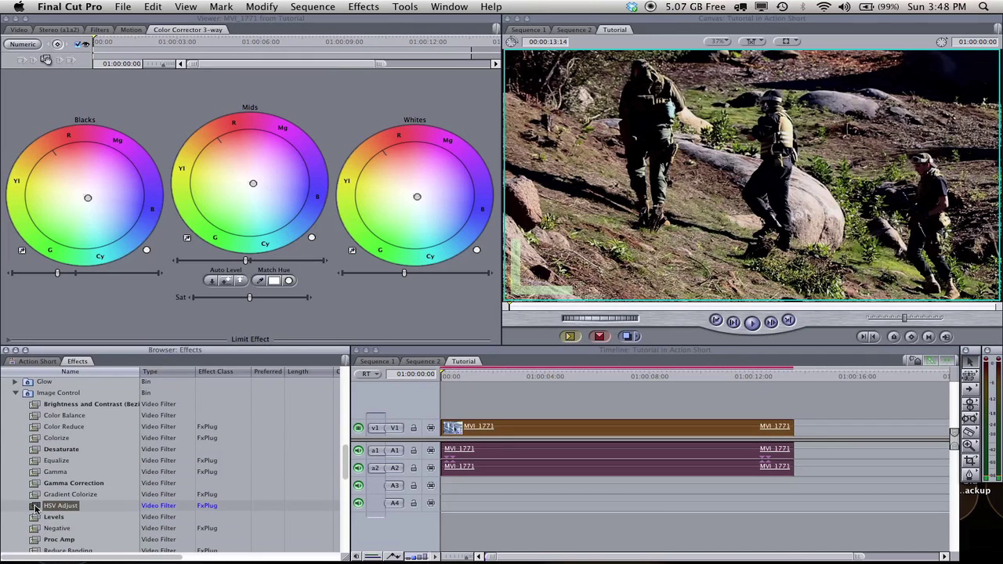
left_click(35, 508)
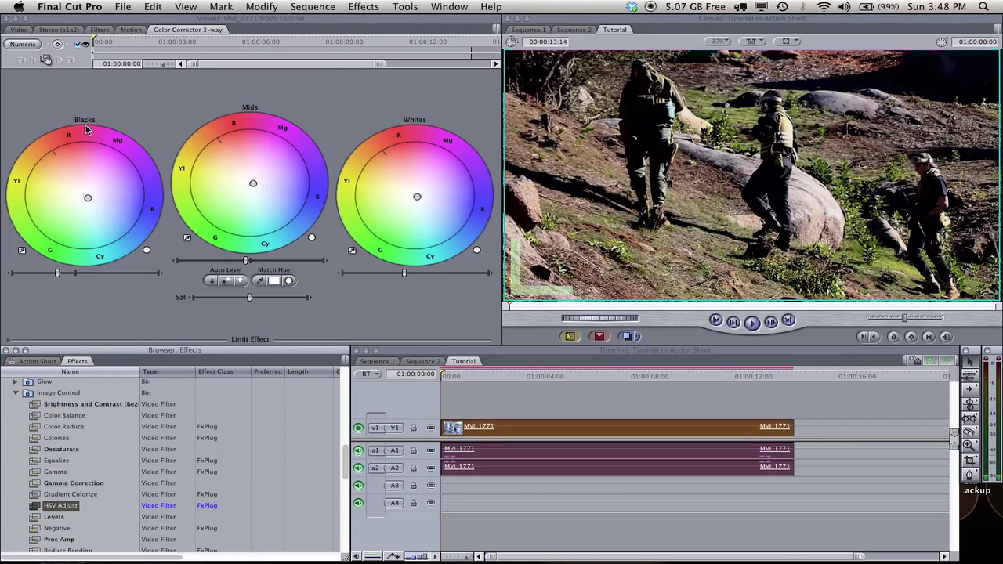
left_click(99, 30)
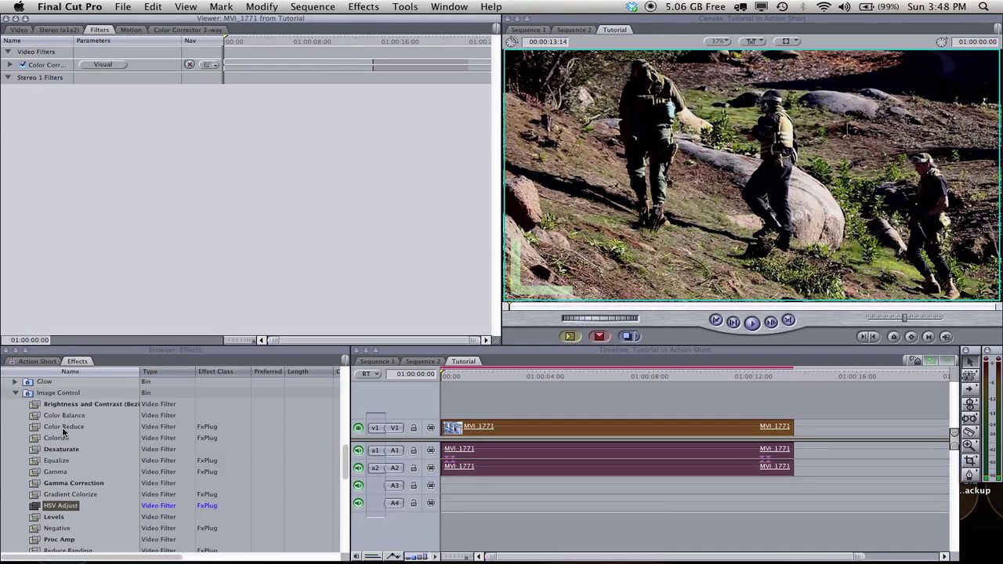
right_click(35, 508)
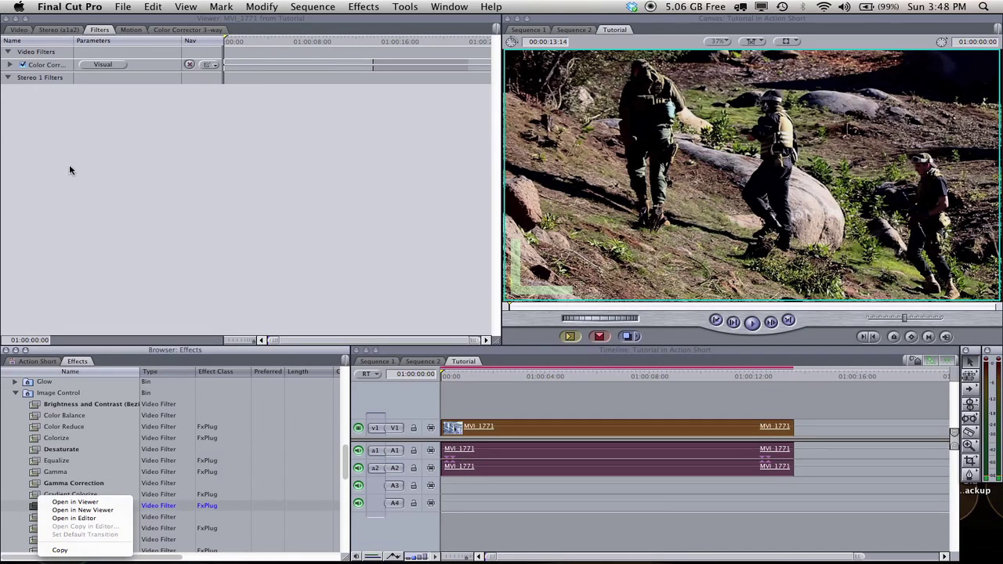
left_click(35, 519)
left_click_drag(35, 508, 47, 65)
left_click(47, 68)
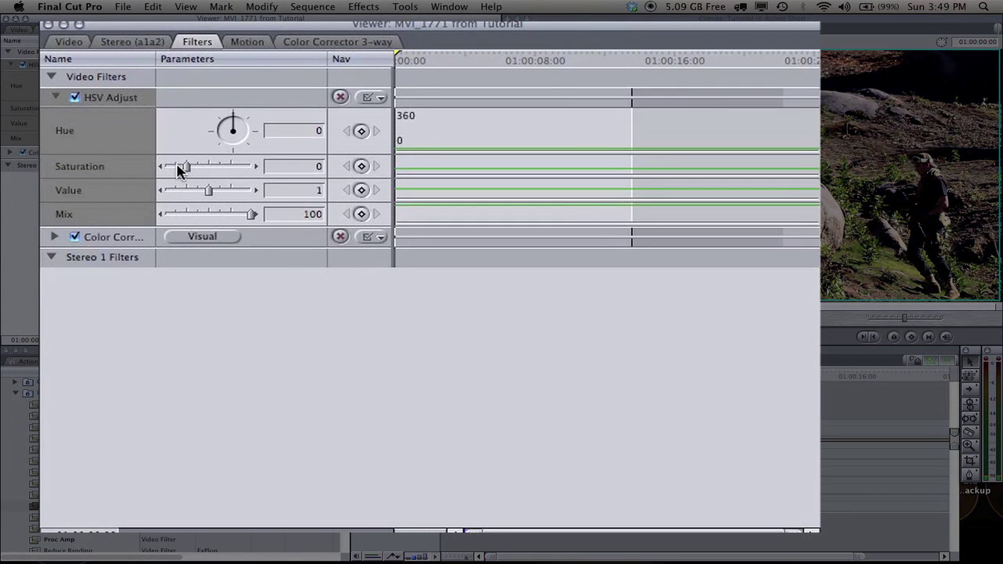
- Set HSV Adjust Saturation to -0.64, Value to 1.12 and Mix to 69
left_click_drag(179, 167, 180, 165)
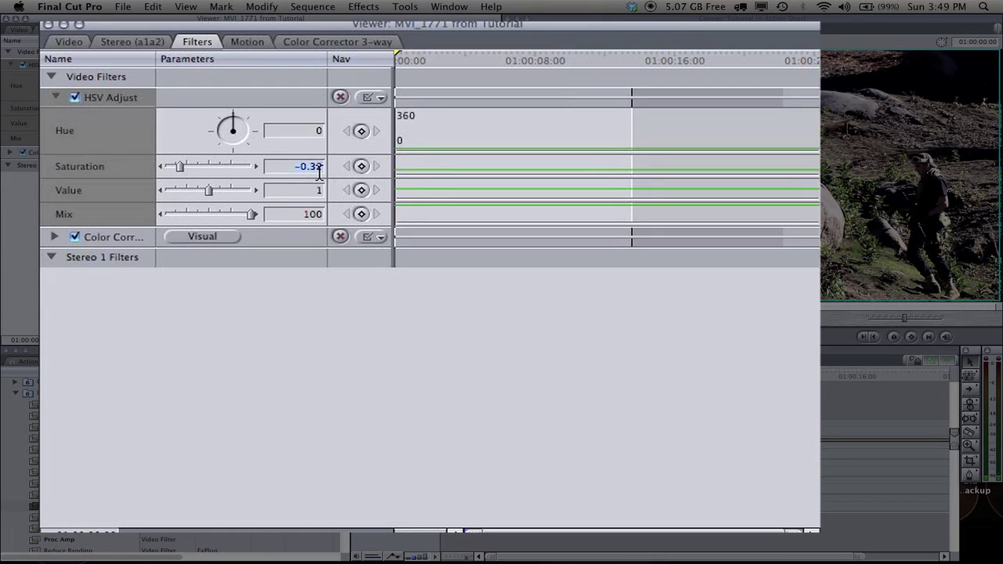
key("BackSpace")
type("-0.64")
left_click(309, 195)
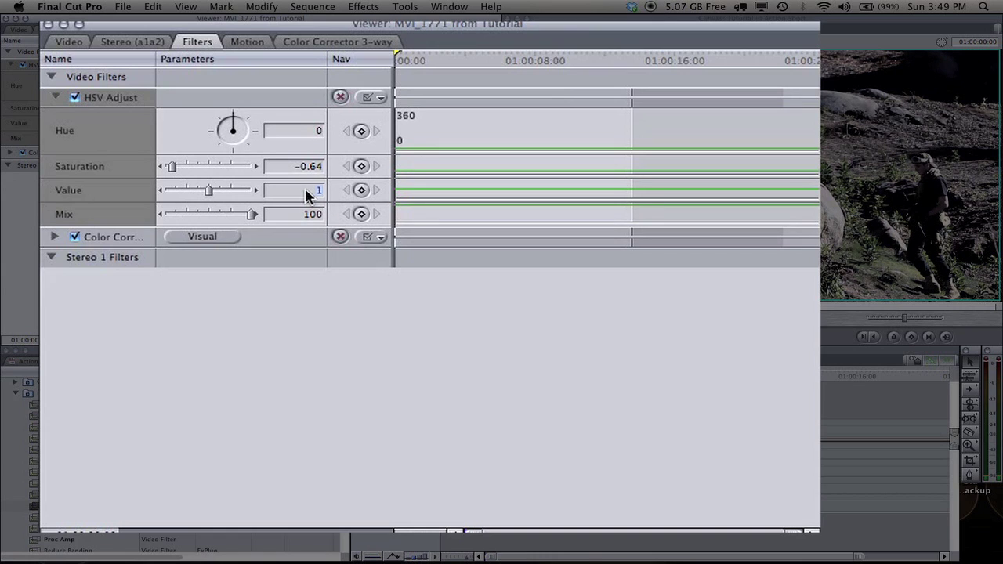
type("12")
key("Return")
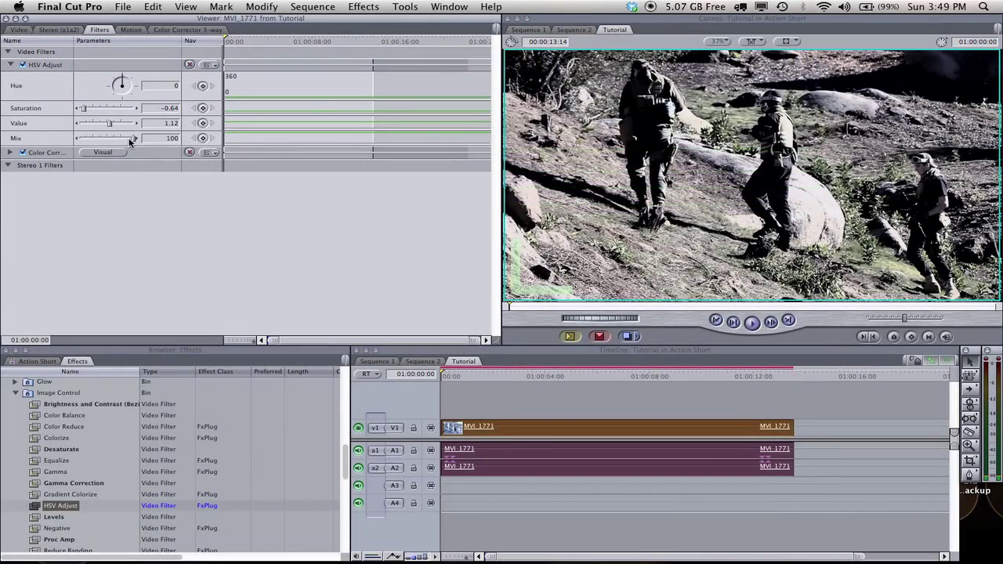
mouse_move(133, 138)
left_mouse_down()
mouse_move(85, 139)
mouse_move(151, 135)
left_mouse_up()
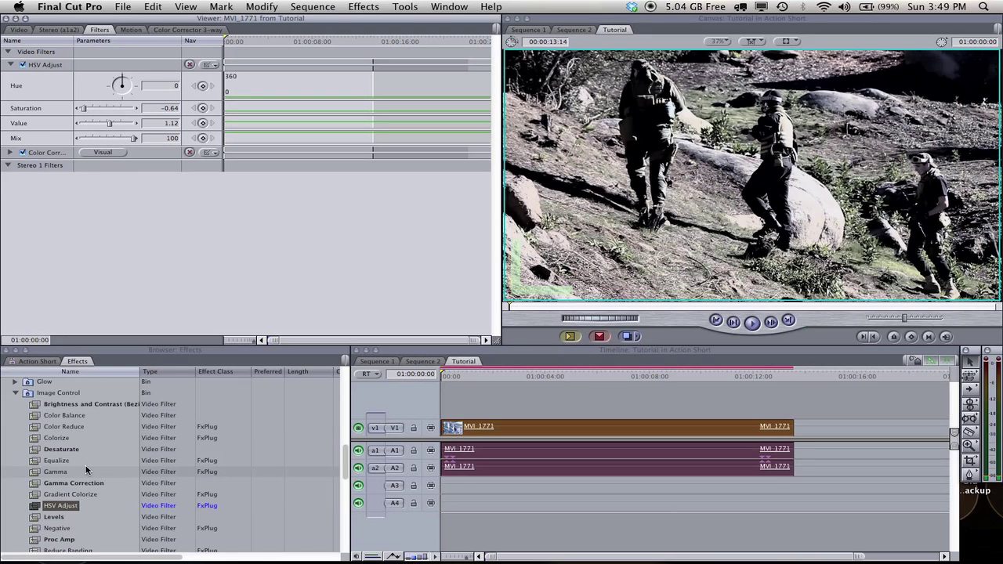
- Apply Brightness and Contrast (Bezier) to the clip with Contrast set to 1.11
scroll(86, 470, "up", 6)
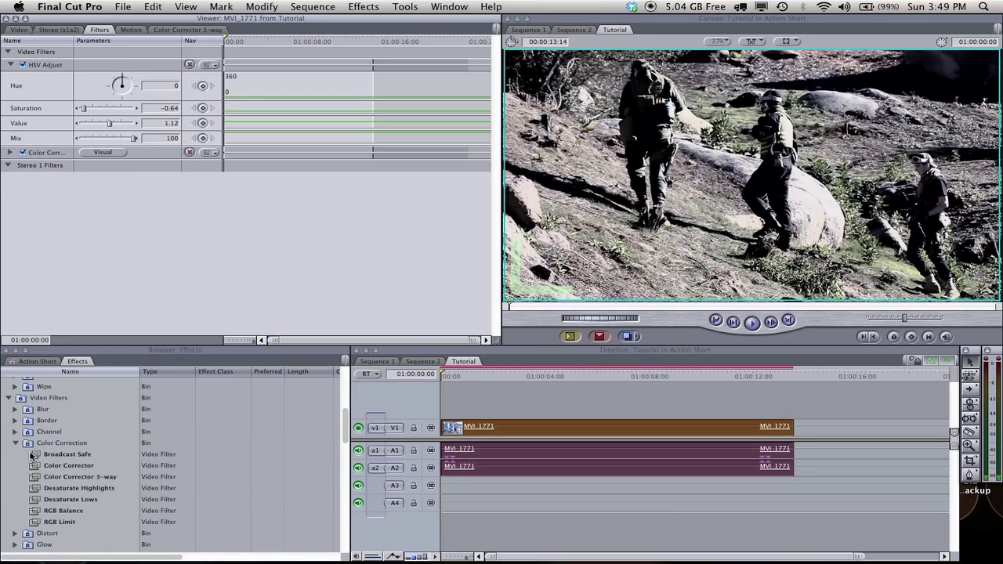
scroll(24, 479, "down", 5)
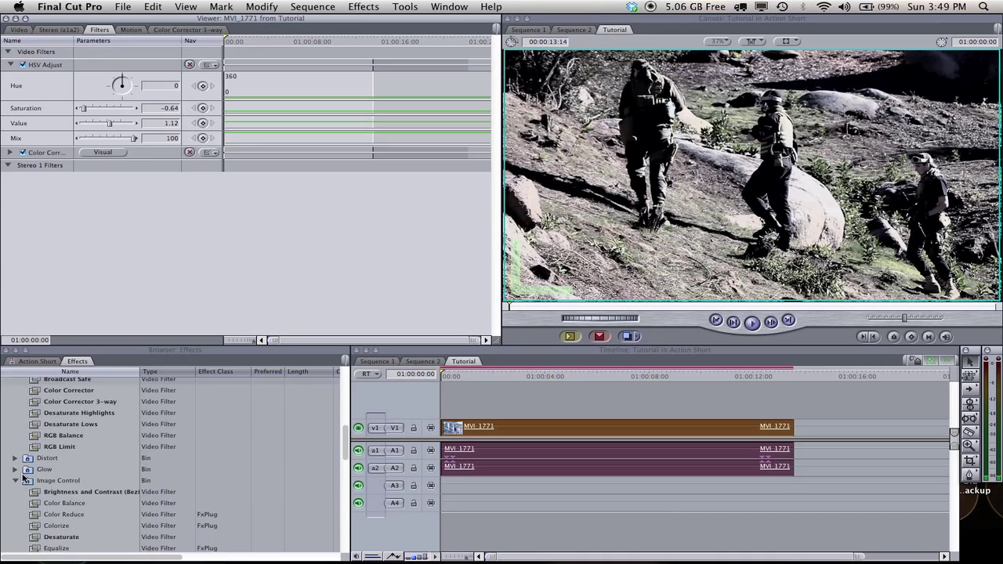
scroll(23, 476, "up", 1)
left_click_drag(31, 478, 55, 71)
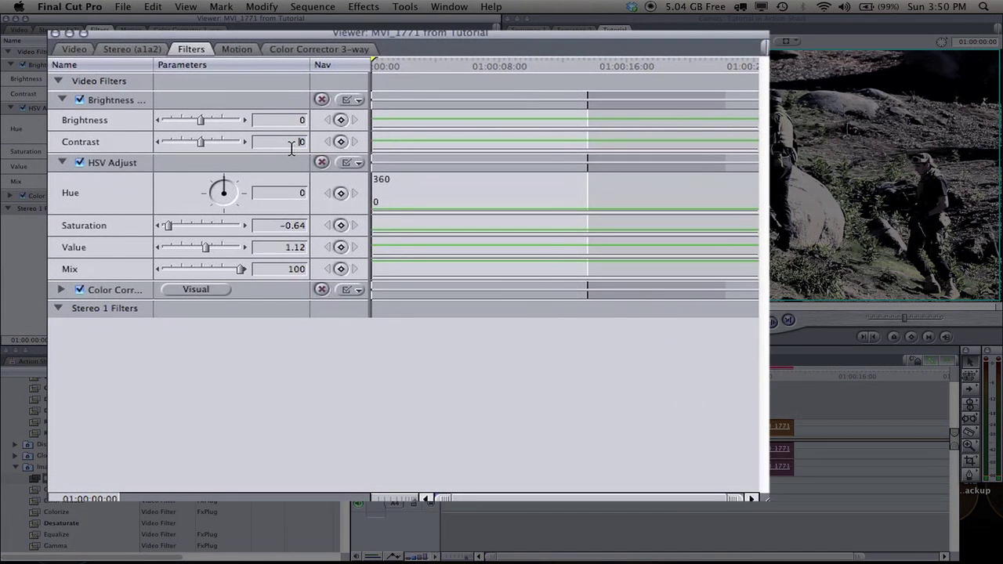
type("1.11")
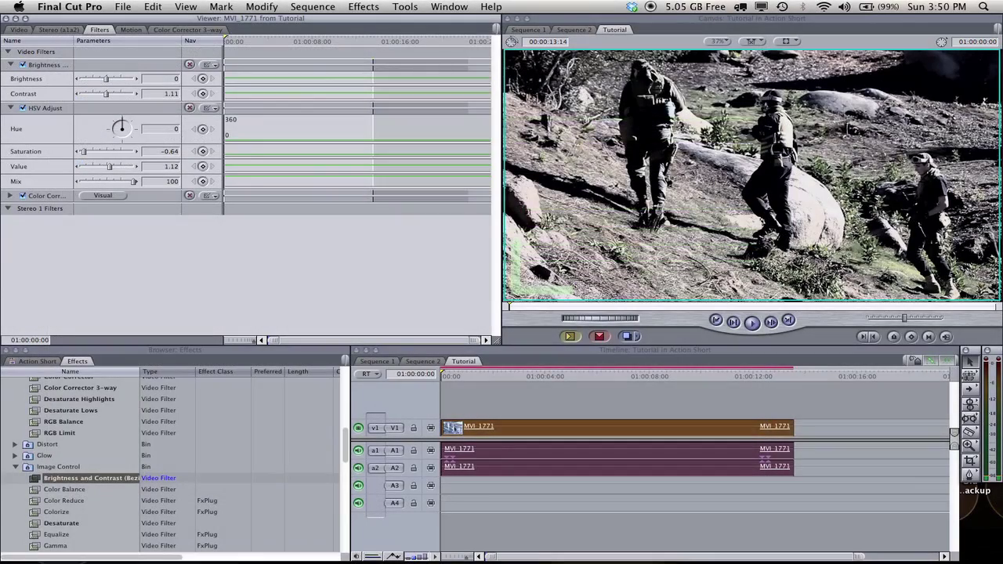
- Scrub through the clip to check the contrast-boosted grade
left_click(460, 371)
left_click_drag(460, 371, 430, 387)
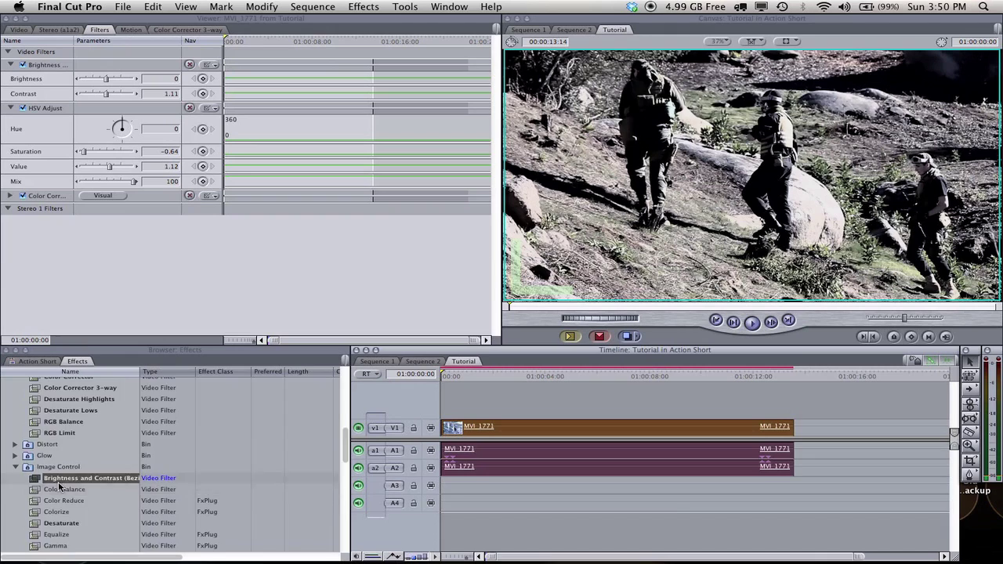
scroll(59, 487, "down", 5)
scroll(59, 487, "down", 5)
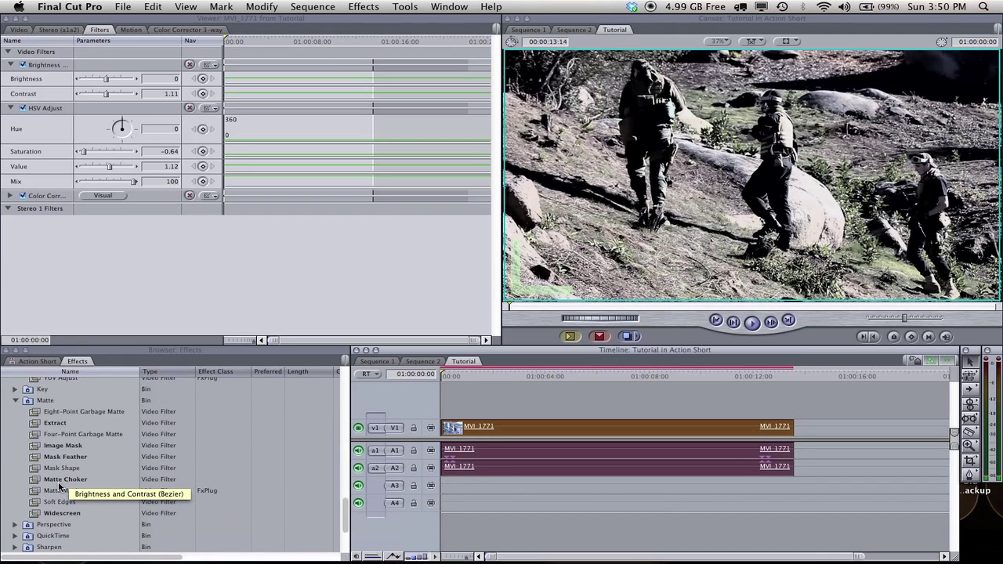
- Find Vignette through Help search, apply it, and move it to the top of the filter stack
type("bri")
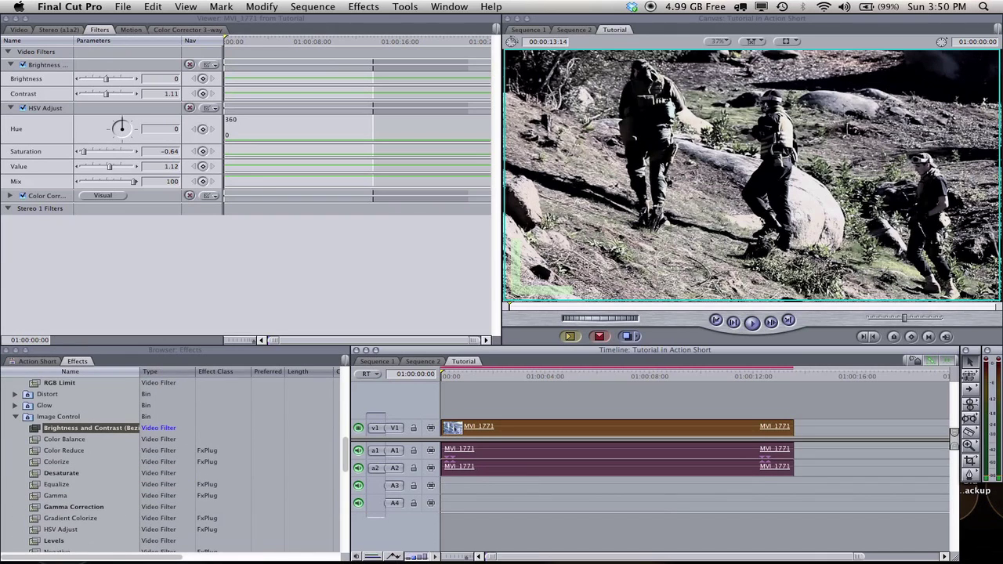
key("super+shift+slash")
type("v")
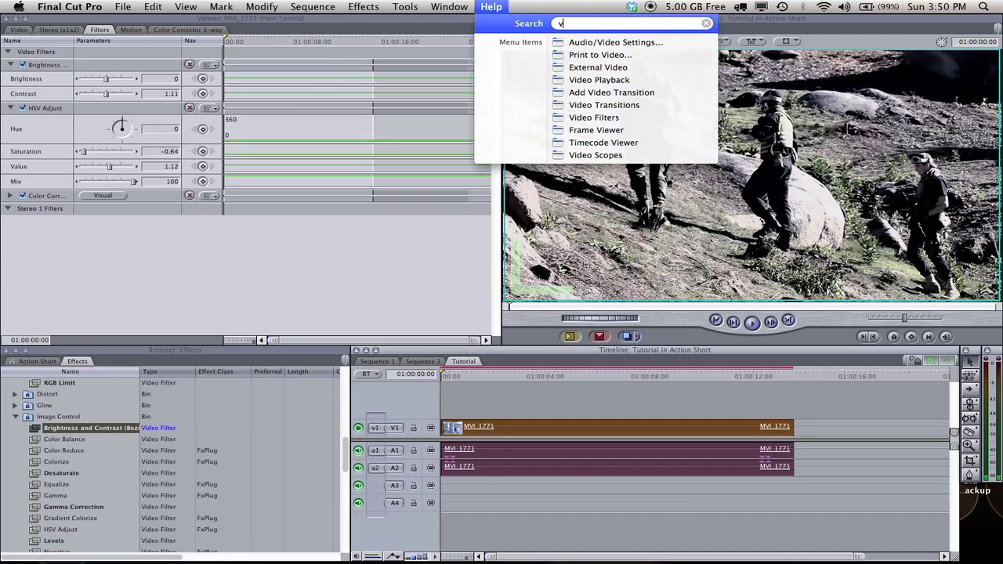
type("ign")
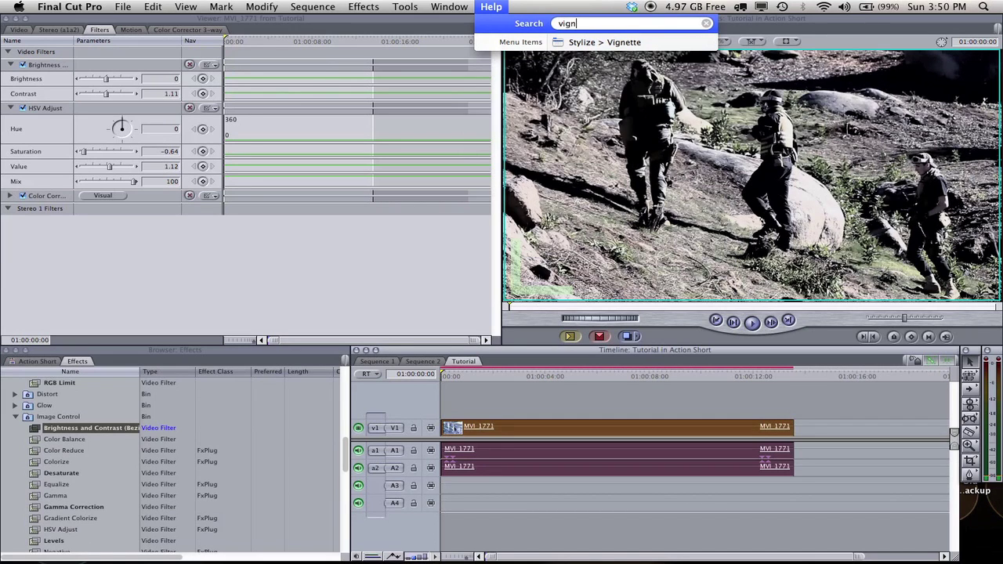
mouse_move(563, 43)
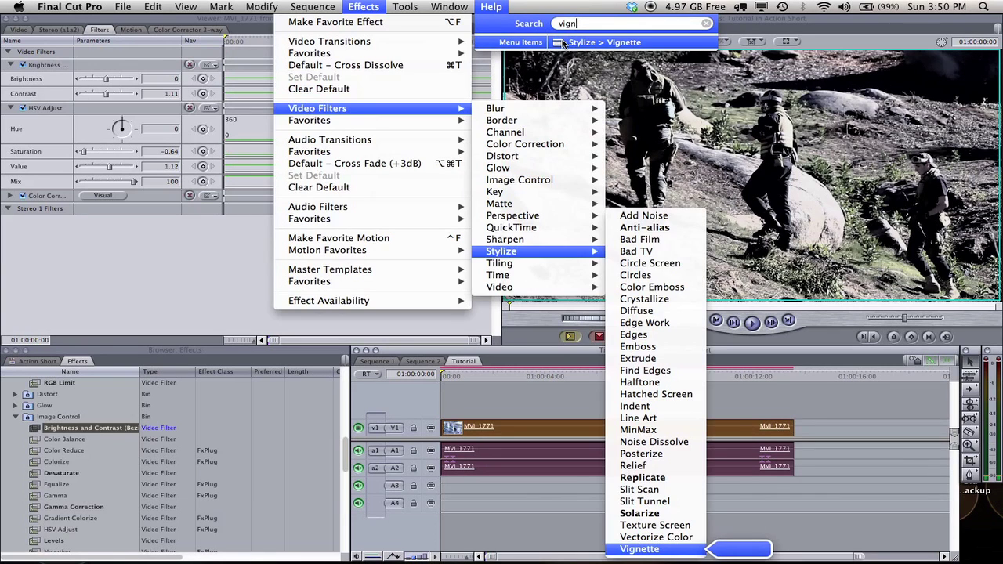
left_click(563, 43)
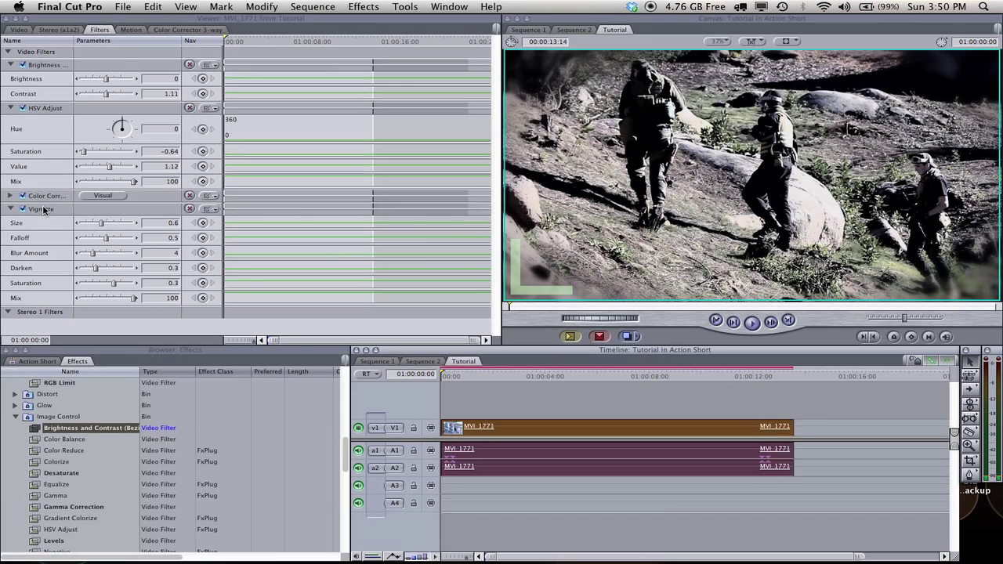
left_click_drag(45, 208, 55, 69)
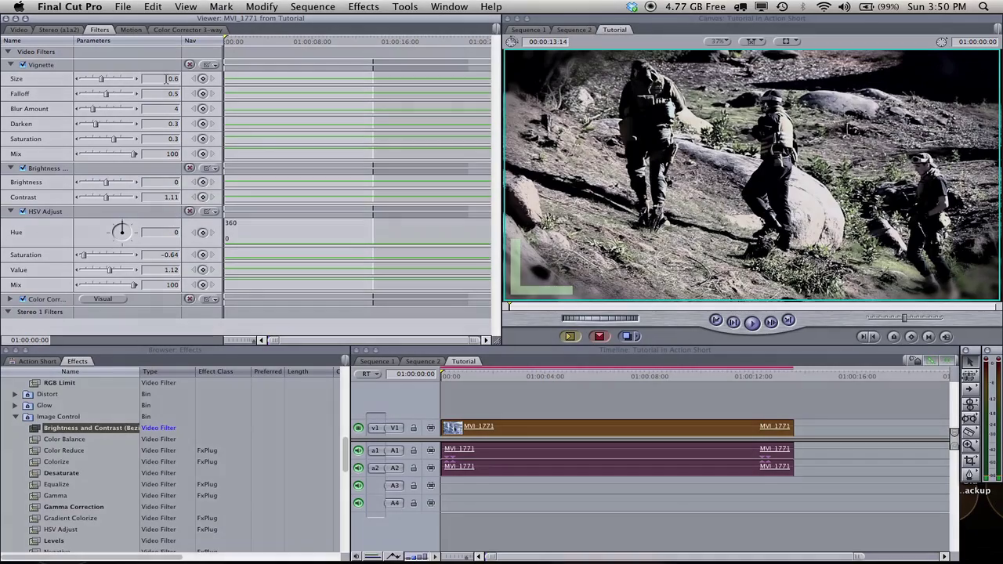
- Set vignette Size 0.51, Falloff 0.64, Blur Amount 13 and Darken 0.53
left_click(166, 80)
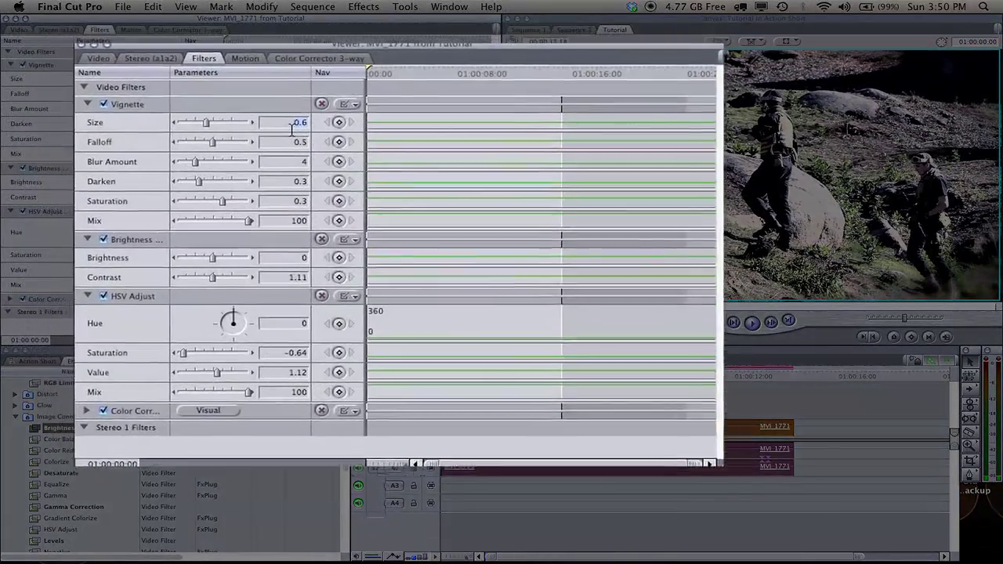
type("0.51")
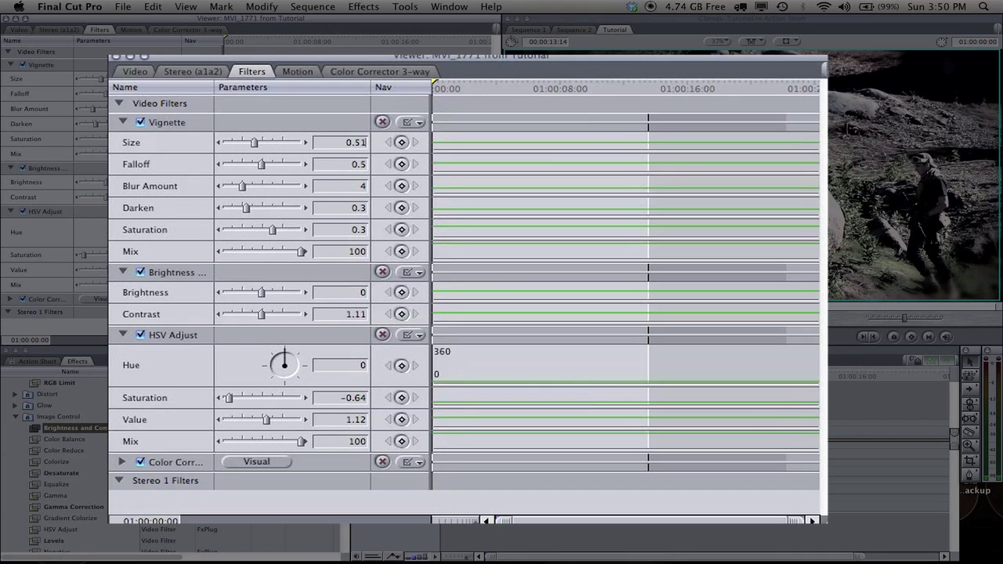
key("Return")
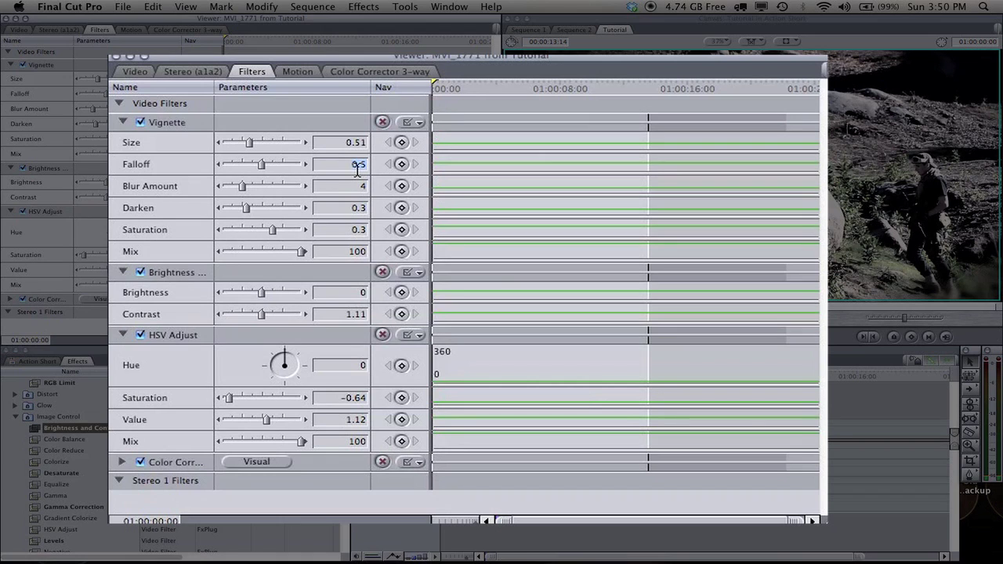
type("0.64")
key("Return")
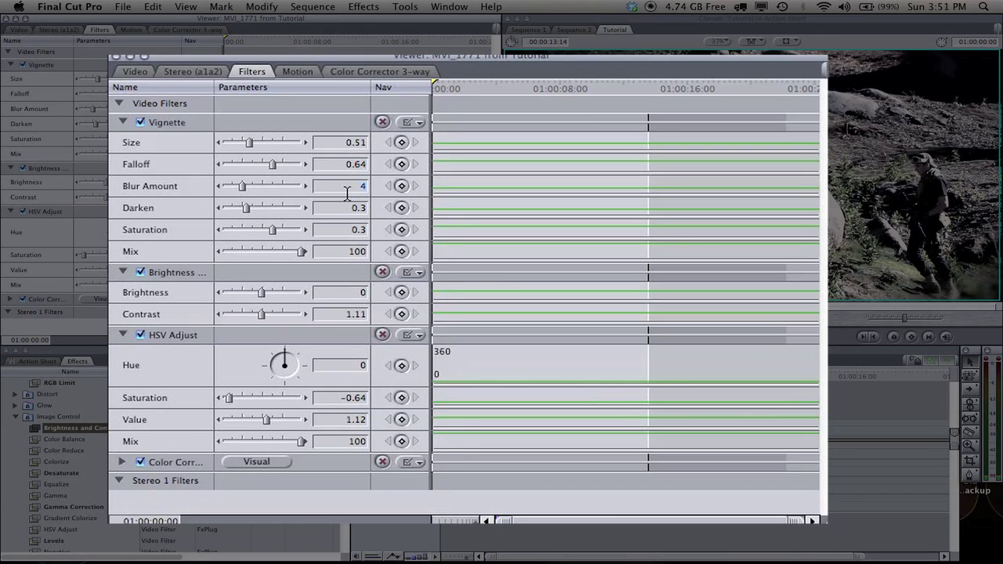
type("13")
left_click(344, 210)
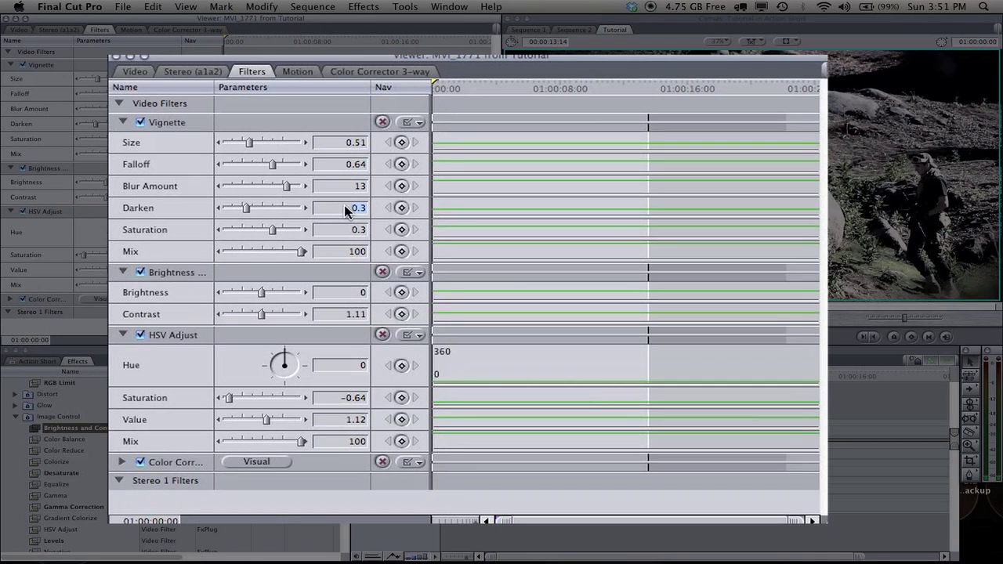
type("0.53")
key("Return")
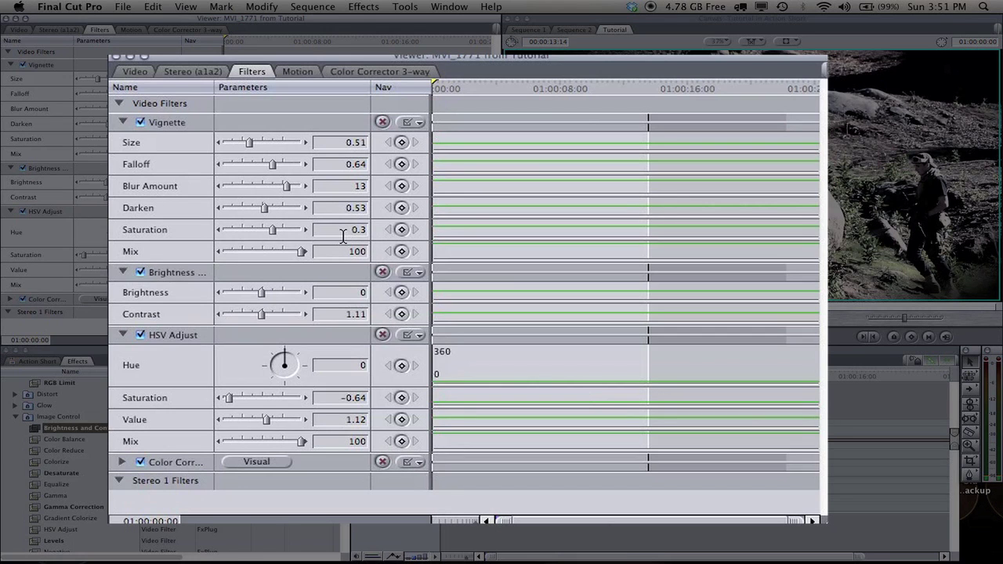
- Set the vignette Saturation to -0.42
left_click_drag(273, 229, 256, 233)
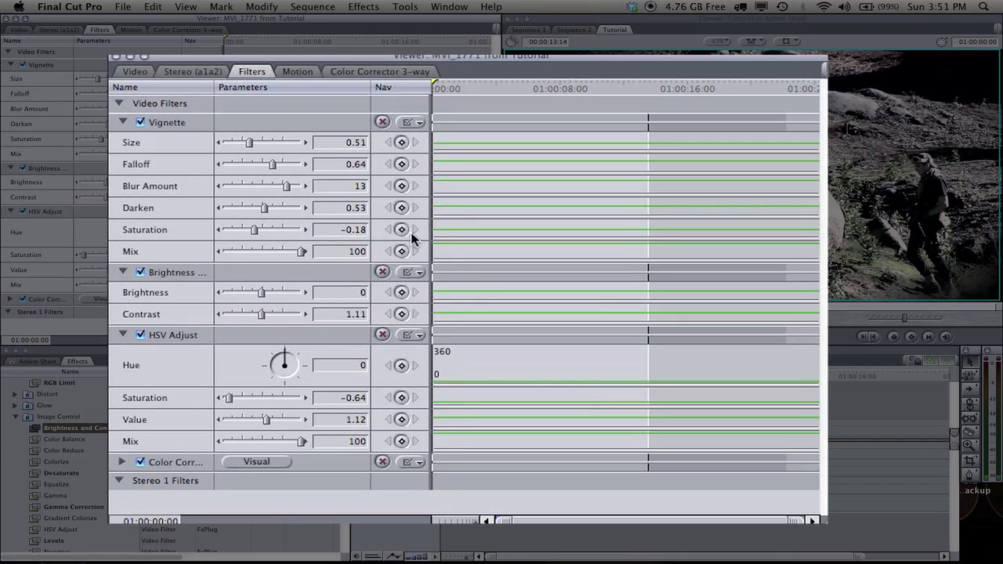
left_click(357, 230)
key("Right")
key("BackSpace")
key("BackSpace")
type(".42")
key("Return")
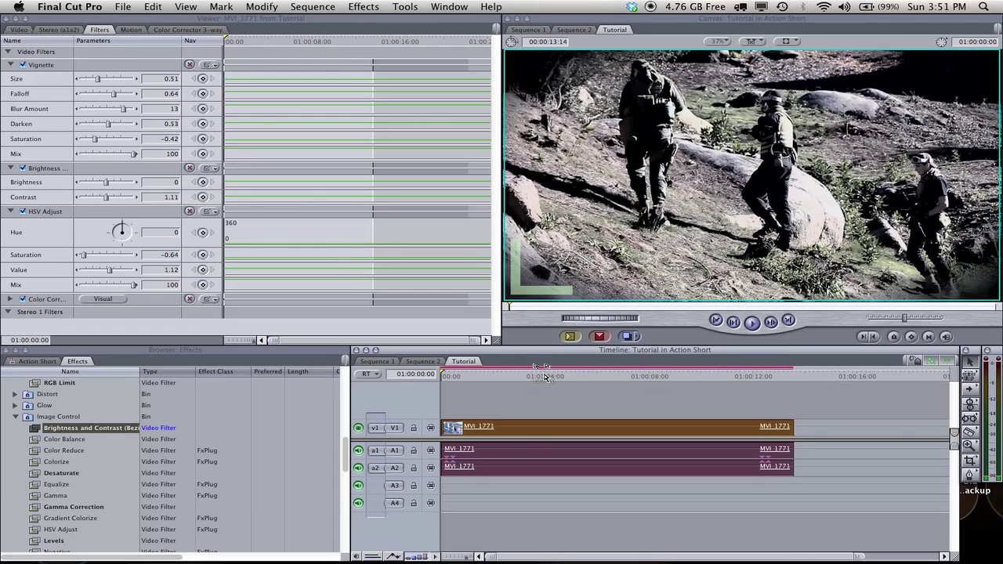
- Apply the Widescreen matte filter to the clip with its Type set to 2.35:1
left_click_drag(540, 377, 525, 377)
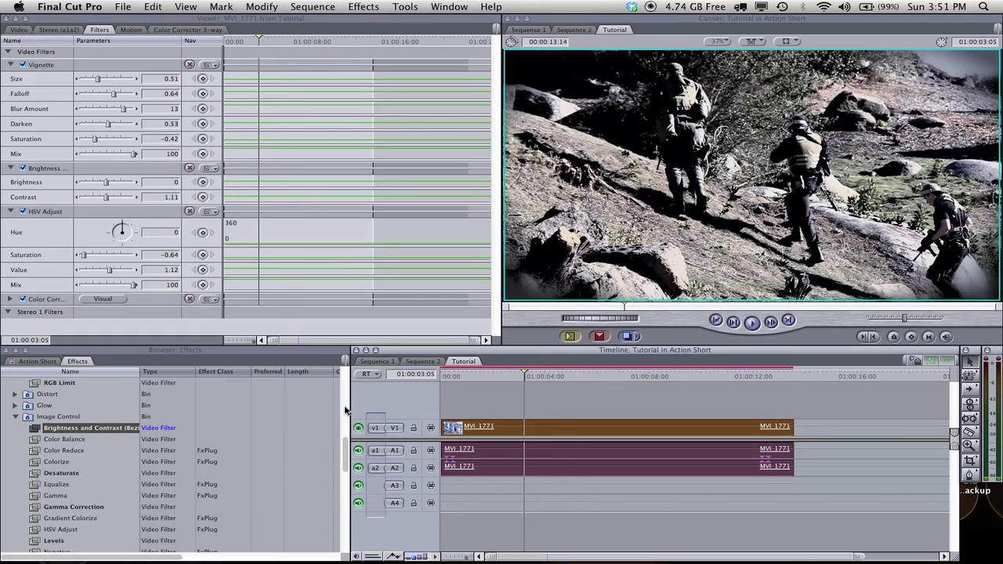
scroll(55, 506, "down", 4)
scroll(56, 511, "down", 15)
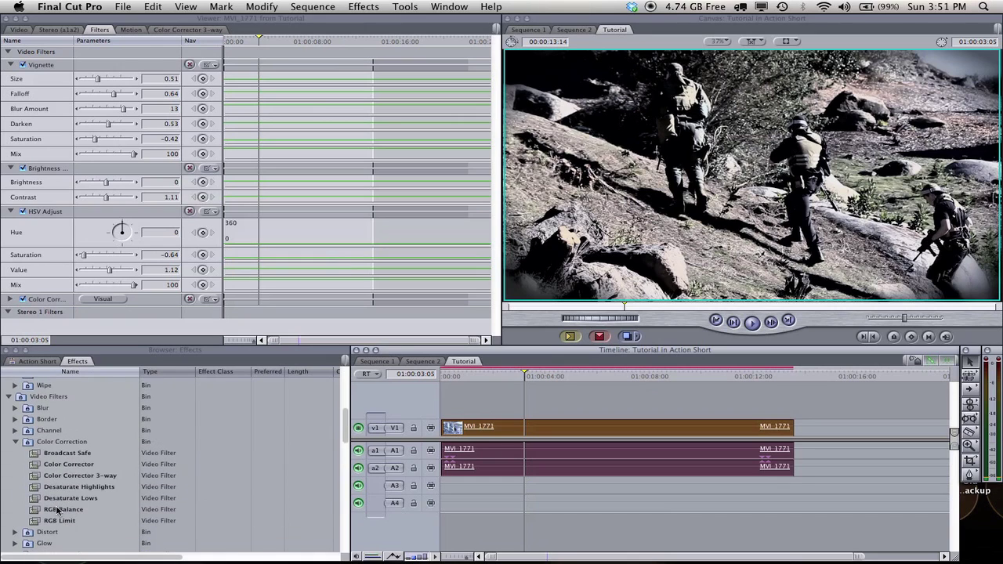
scroll(57, 511, "up", 2)
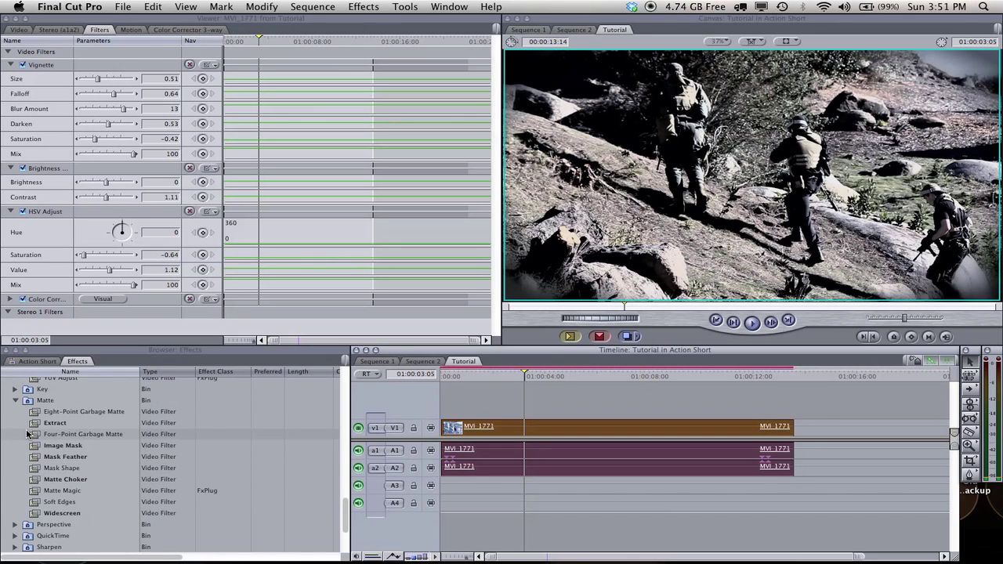
left_click(36, 514)
left_click_drag(36, 518, 55, 63)
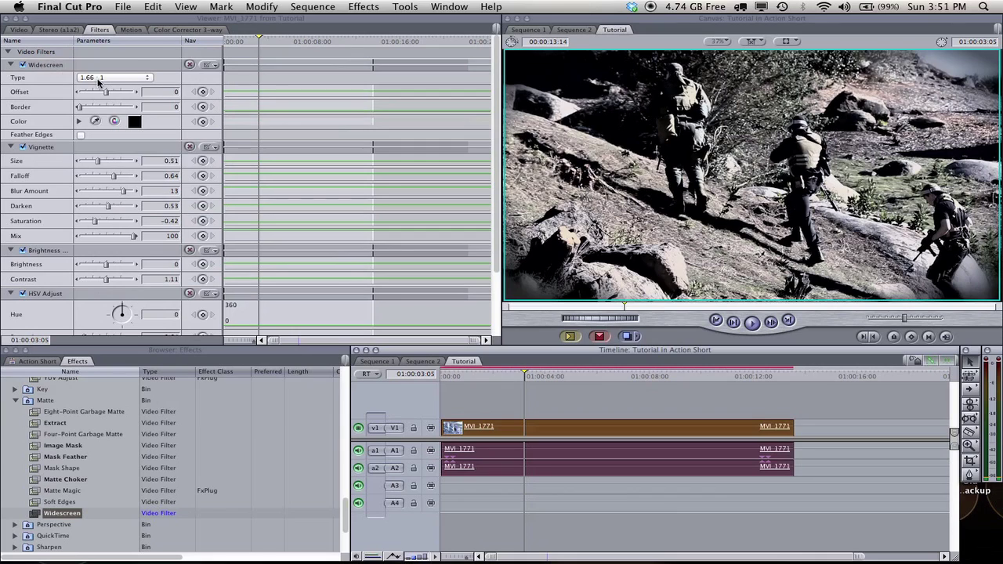
left_click(98, 79)
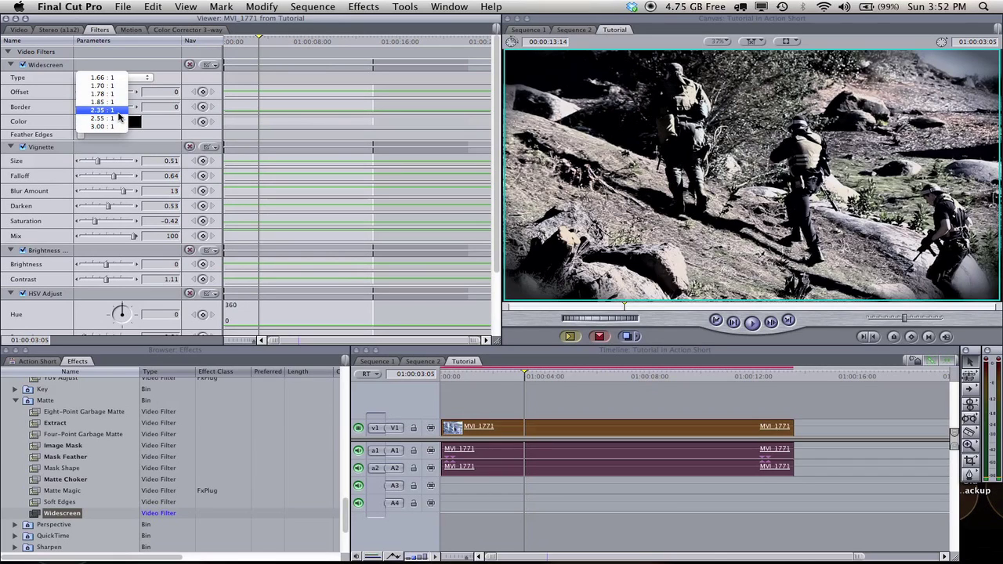
left_click(102, 110)
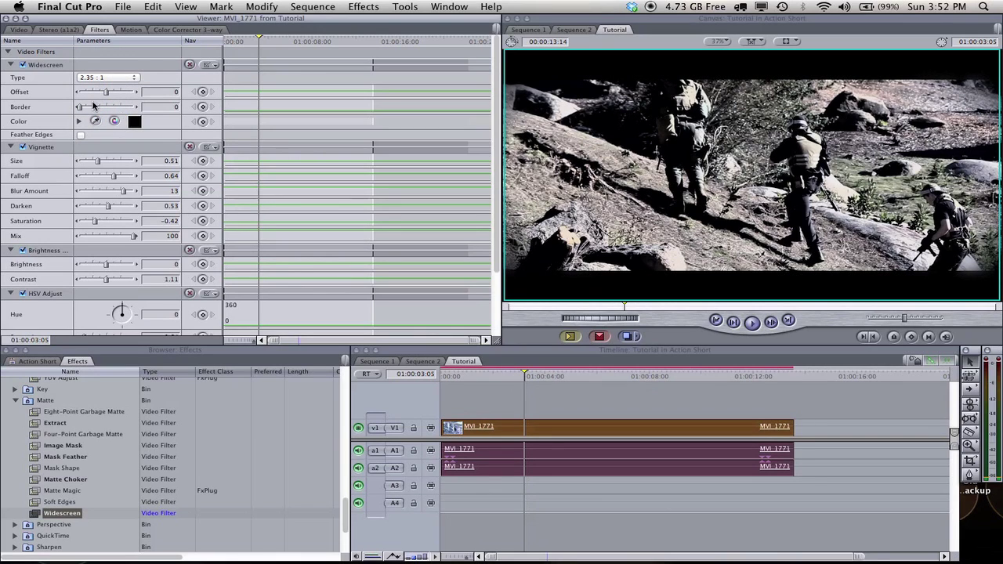
- Set the Widescreen filter's Offset to -74
mouse_move(106, 93)
left_mouse_down()
mouse_move(83, 94)
mouse_move(130, 97)
mouse_move(100, 93)
left_mouse_up()
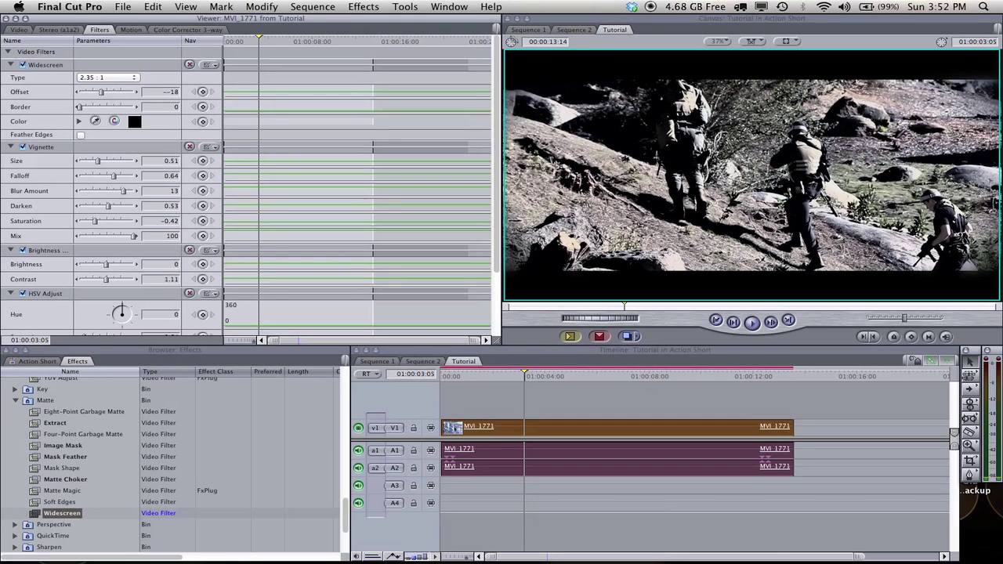
left_click(164, 92)
key("Return")
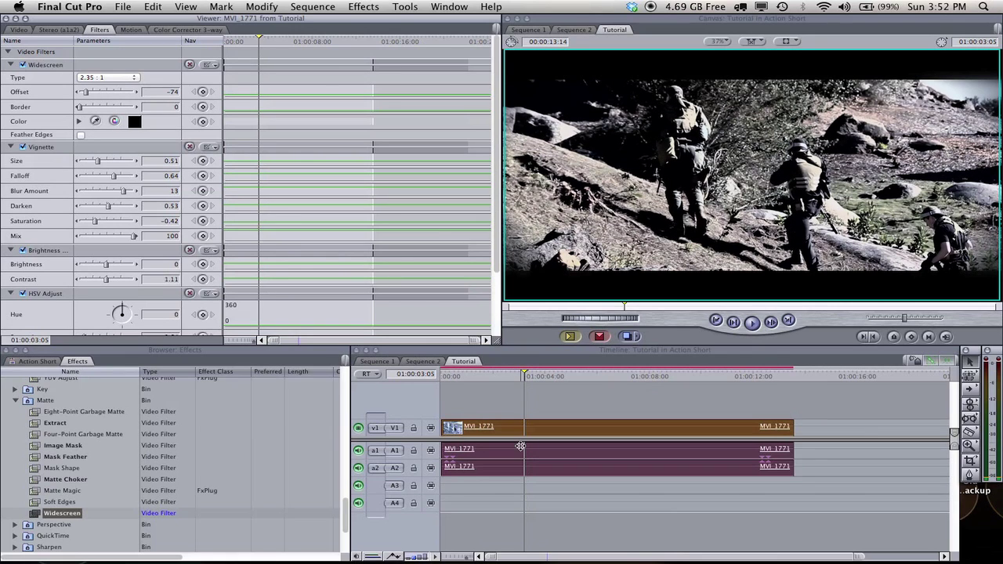
- Save the project, render the Tutorial sequence's filters, and return the playhead to the sequence start
key("super+s")
key("super+r")
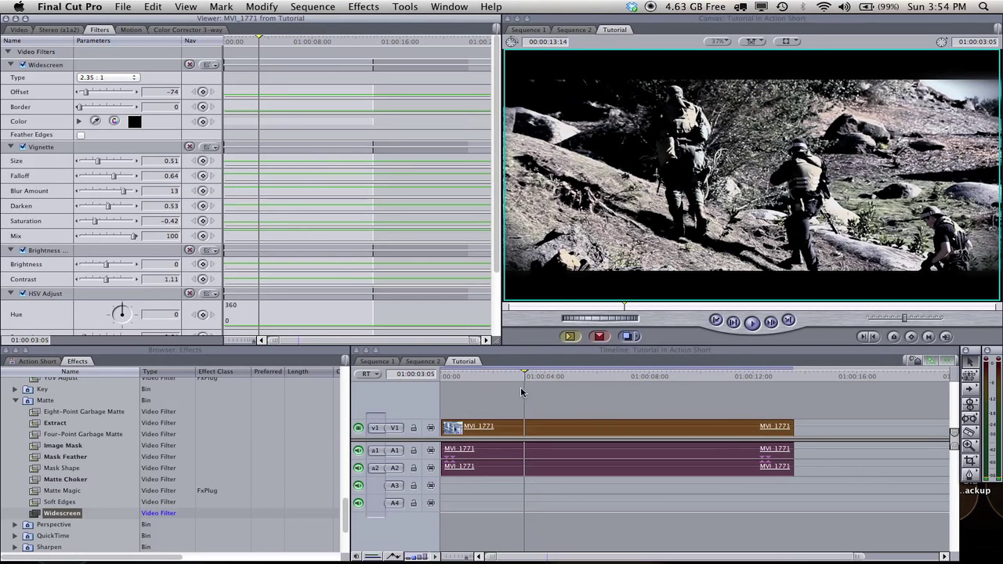
left_click_drag(480, 376, 421, 374)
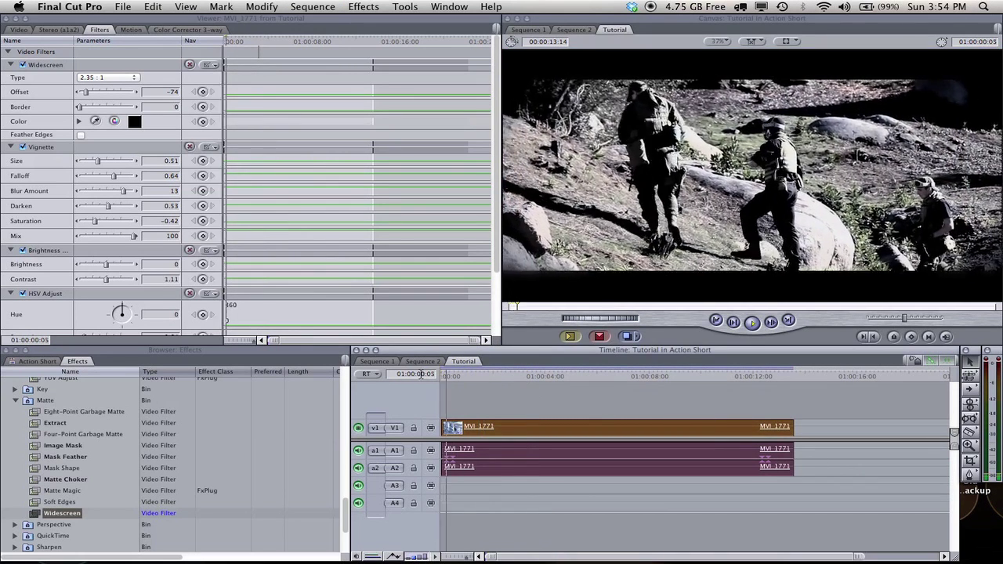